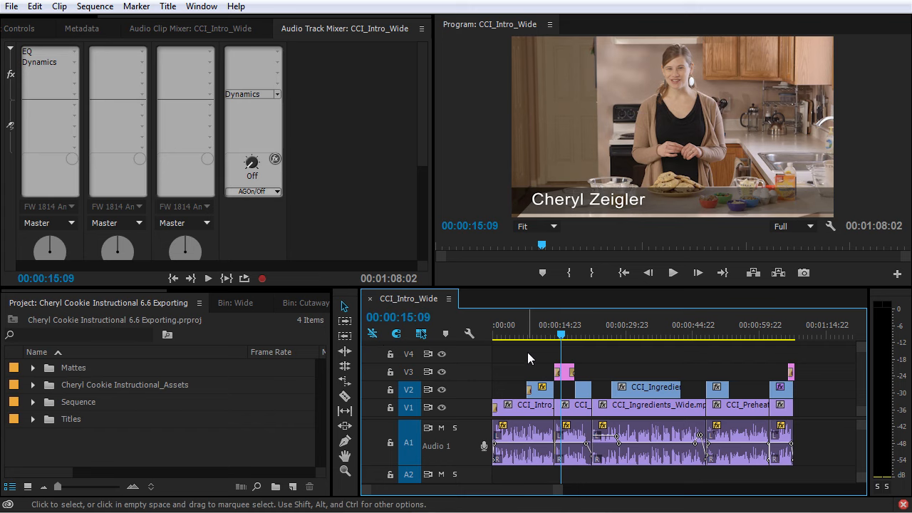
Step: Select the CCI_Intro_Wide sequence in the Sequence bin and bring up File > Export
click(485, 109)
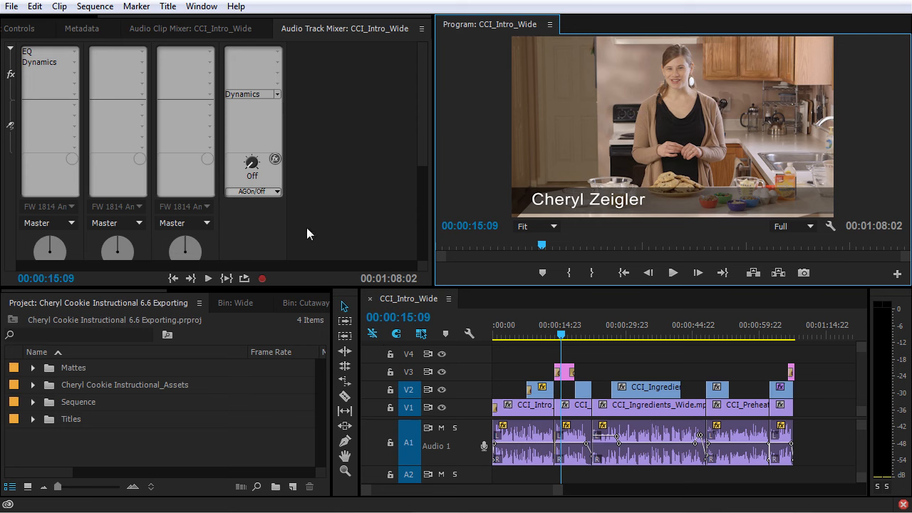
click(32, 401)
click(94, 420)
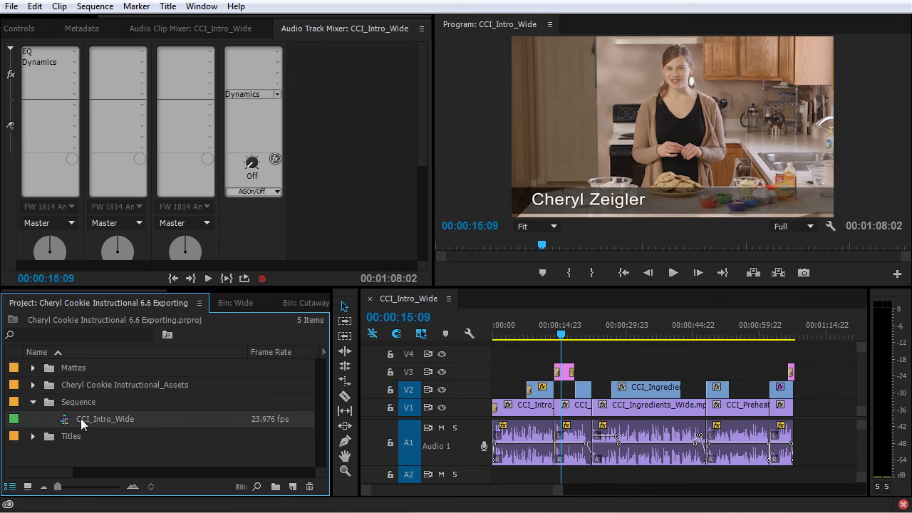
click(11, 6)
mouse_move(171, 432)
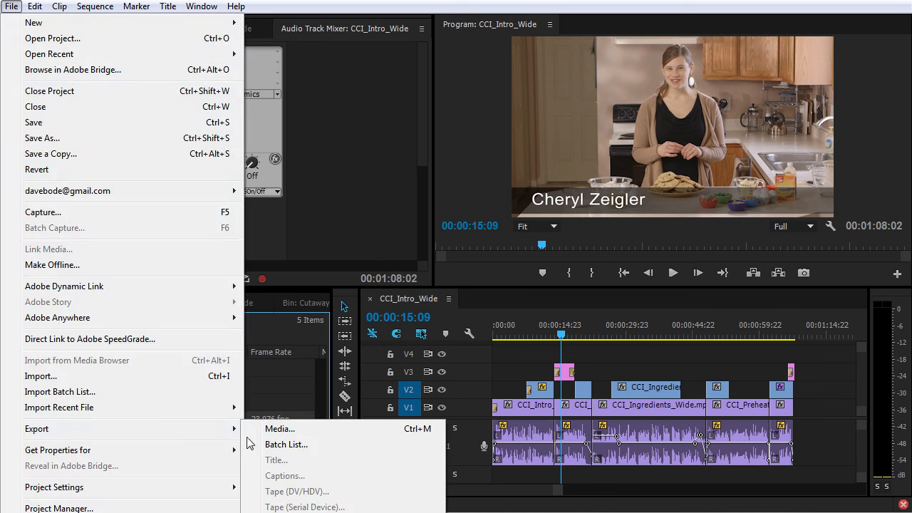
Step: Choose Export > Media for the CCI_Intro_Wide sequence
click(410, 434)
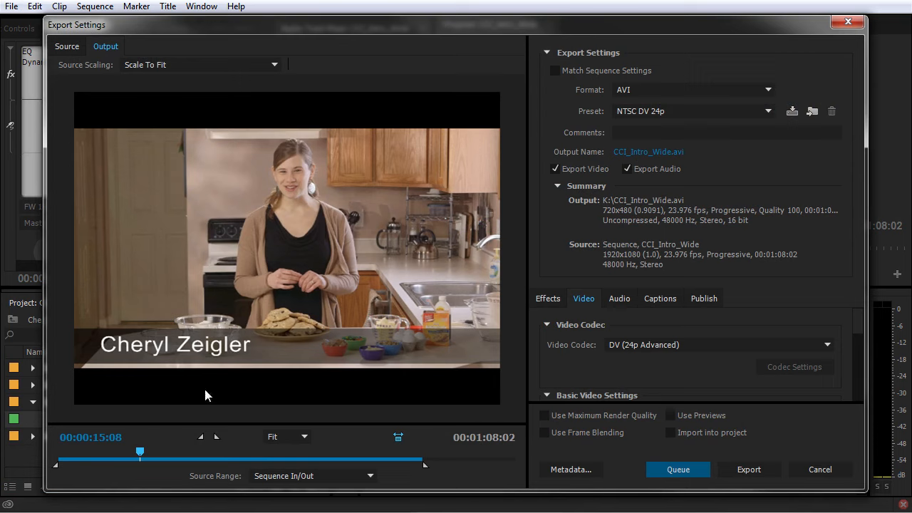
Step: Set the export format to H.264 and narrow the Export Settings window
click(659, 92)
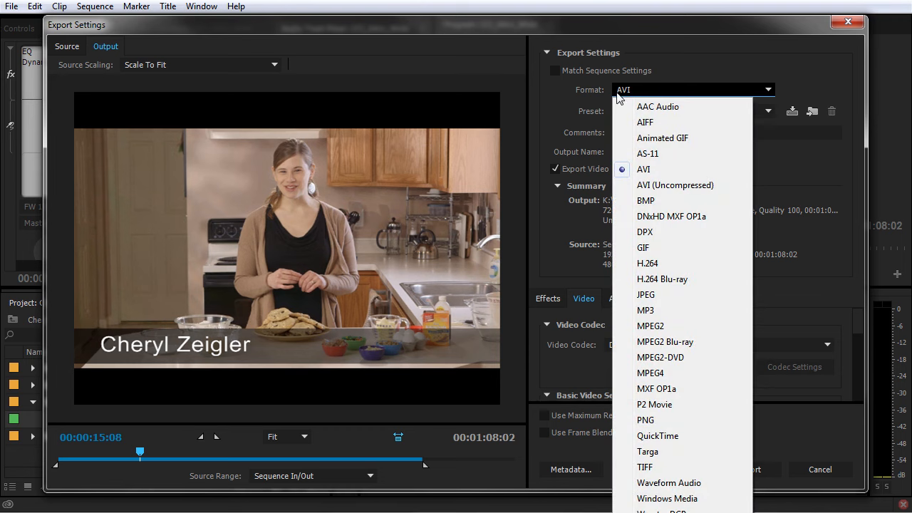
click(647, 264)
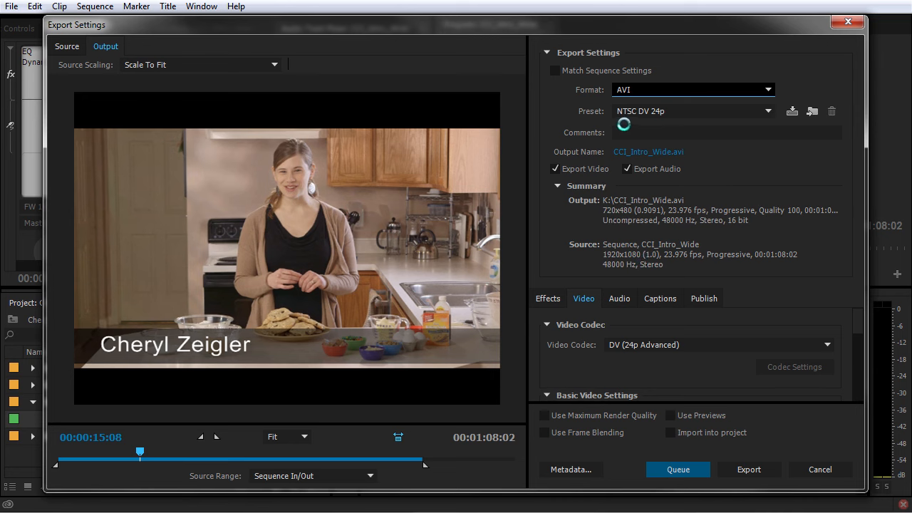
click(643, 112)
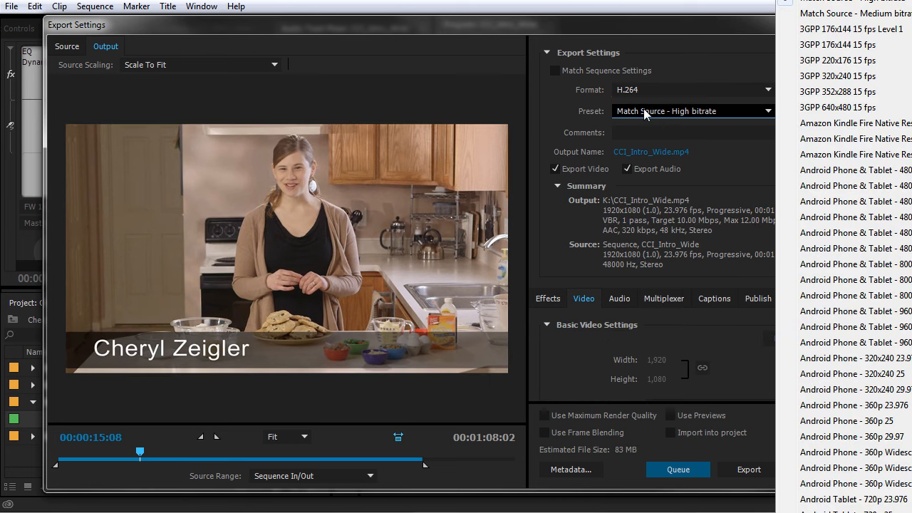
click(696, 25)
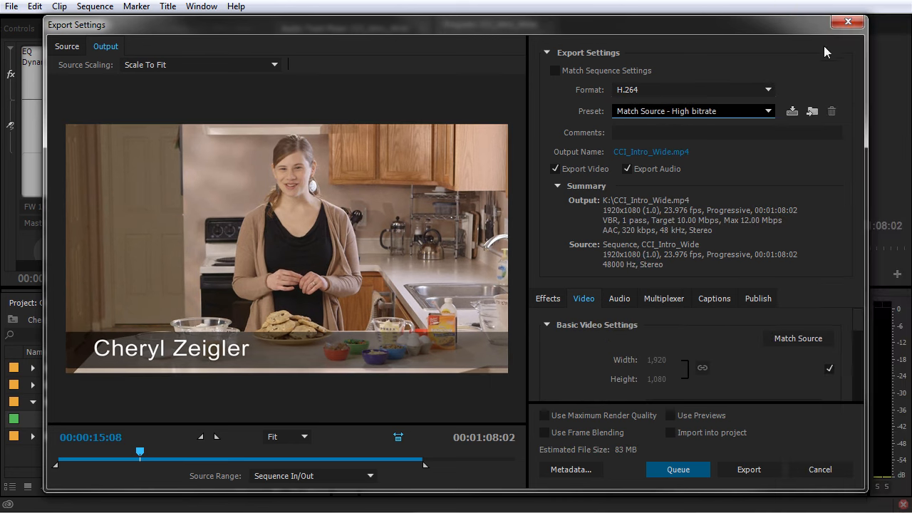
drag(868, 54, 655, 71)
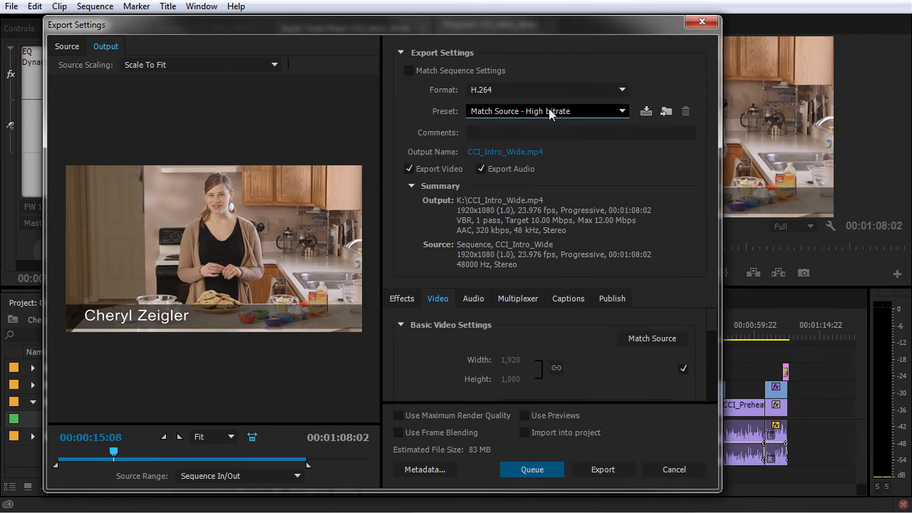
Step: Apply the Vimeo 1080p HD preset, widen the window, and open the output file location
click(550, 114)
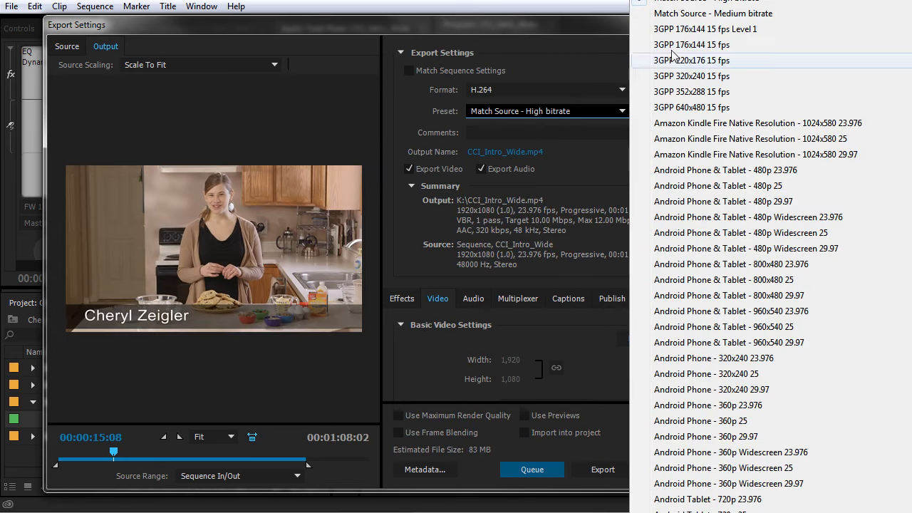
scroll(769, 285, down, 12)
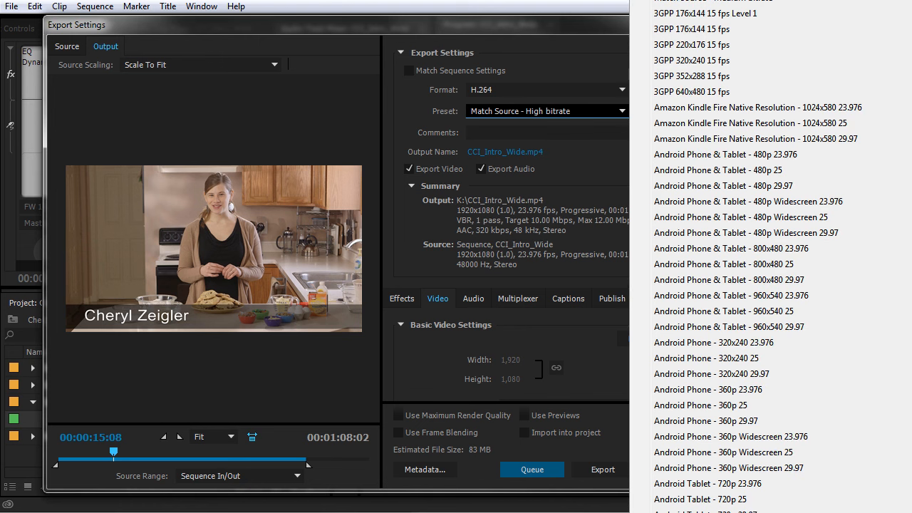
scroll(770, 257, down, 6)
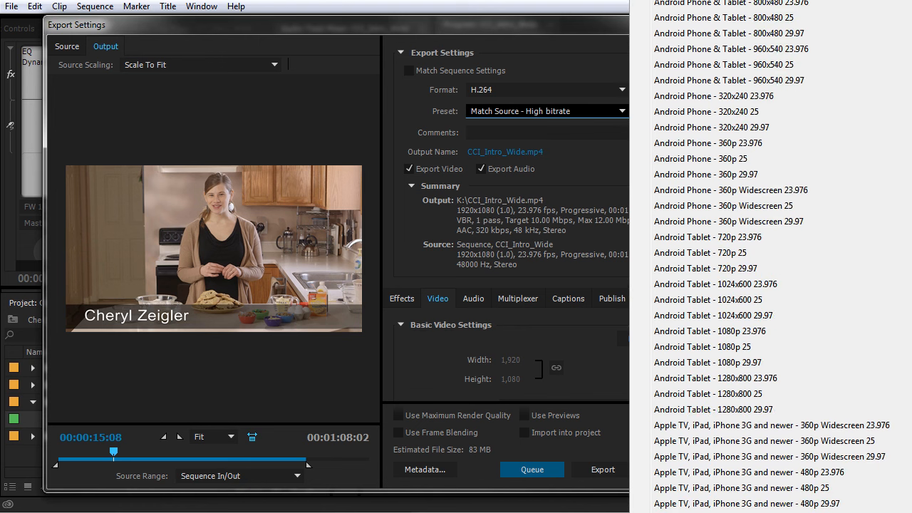
scroll(777, 256, down, 6)
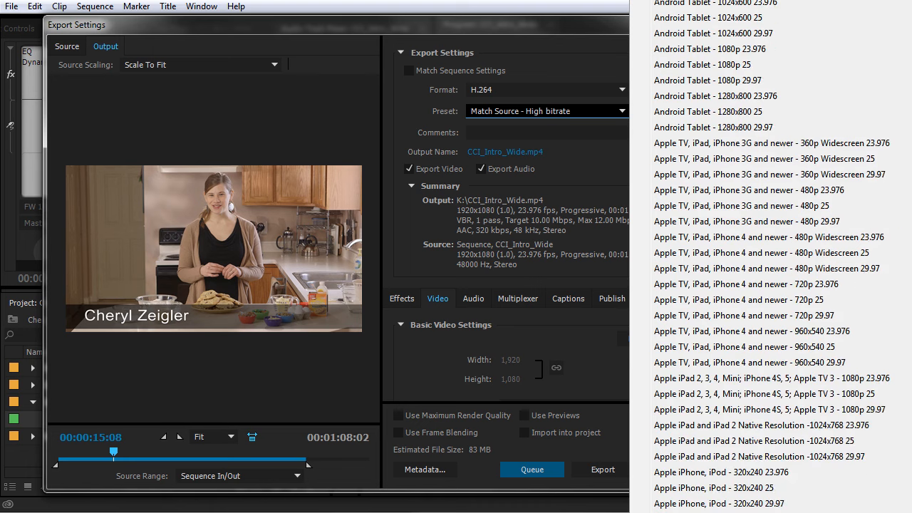
scroll(776, 256, down, 3)
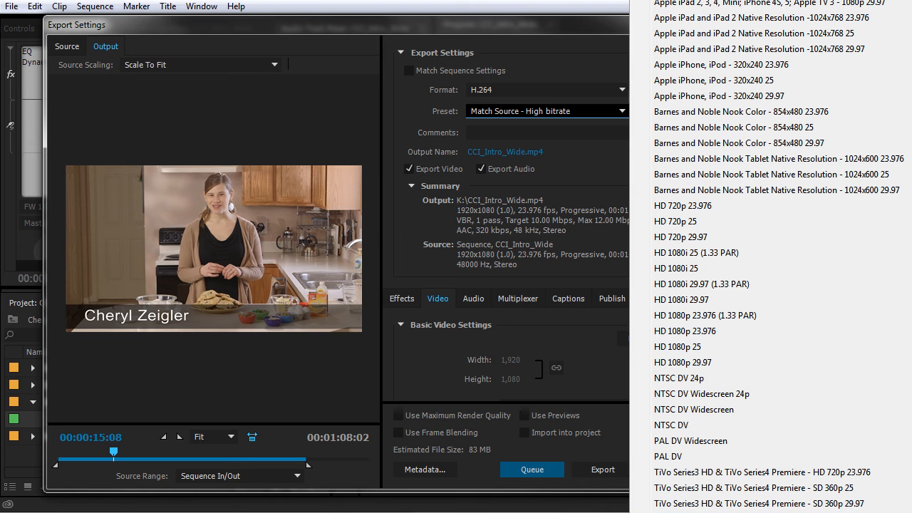
click(691, 510)
drag(721, 228, 896, 225)
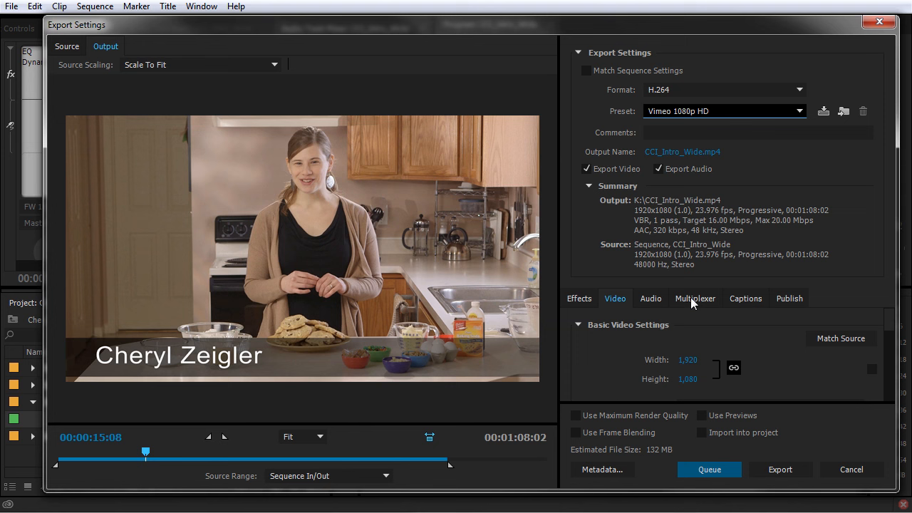
click(673, 156)
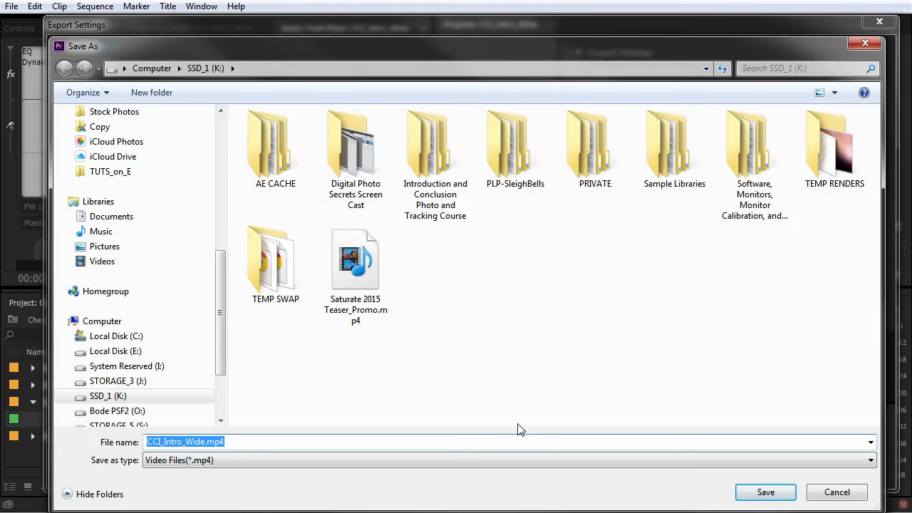
Step: Save the output as CCI_Intro_Wide.mp4 on SSD_1 (K:)
click(765, 491)
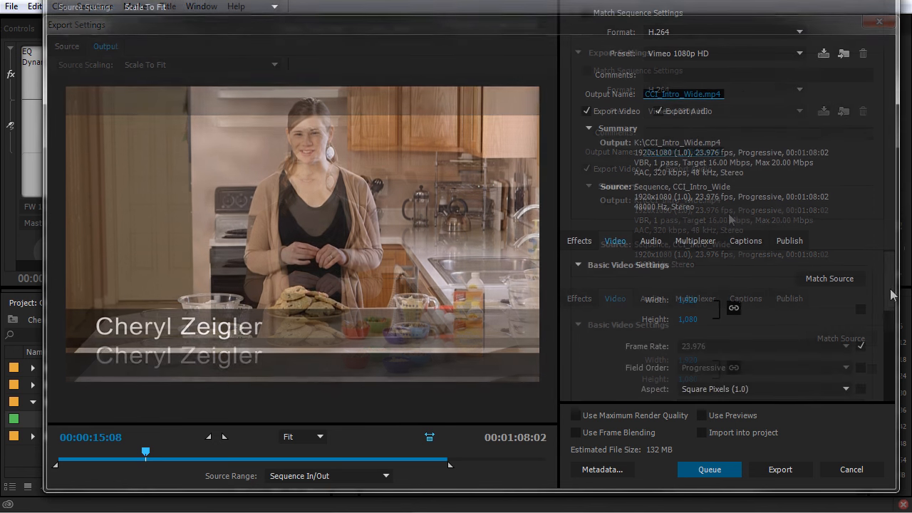
mouse_move(889, 295)
mouse_down()
mouse_move(891, 303)
mouse_move(895, 293)
mouse_up()
click(695, 241)
click(745, 241)
click(788, 241)
click(746, 240)
click(689, 241)
click(650, 241)
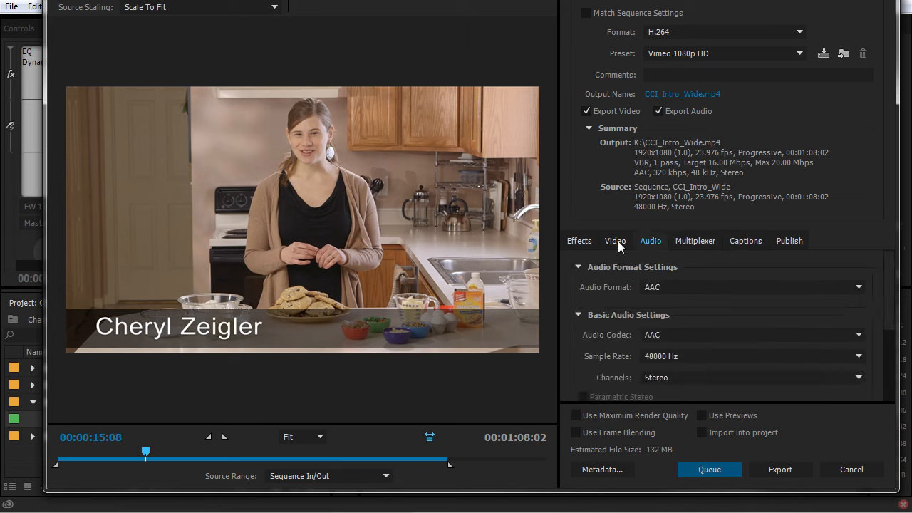
click(617, 242)
click(578, 243)
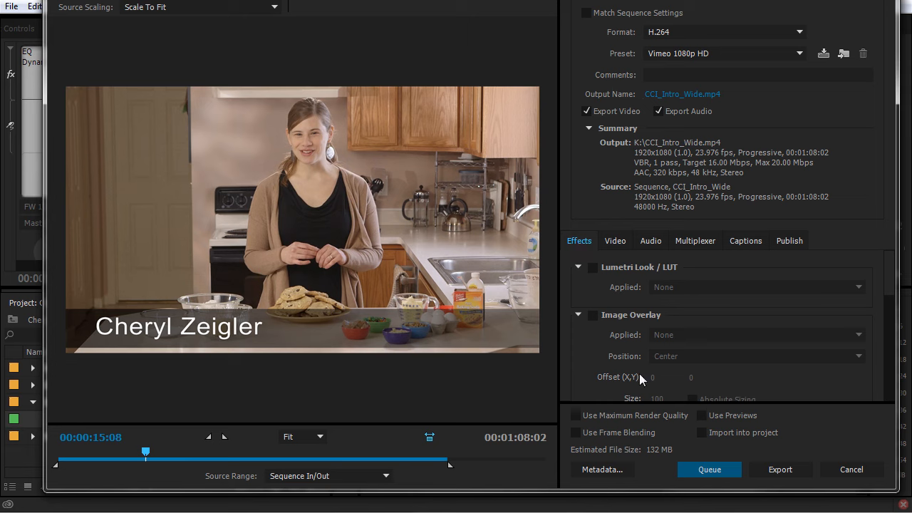
click(613, 242)
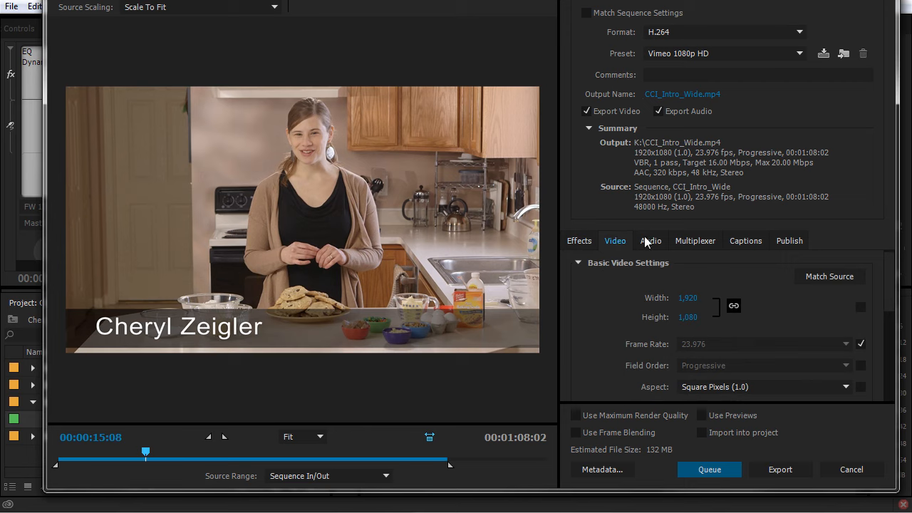
click(647, 241)
click(690, 240)
click(648, 241)
click(615, 241)
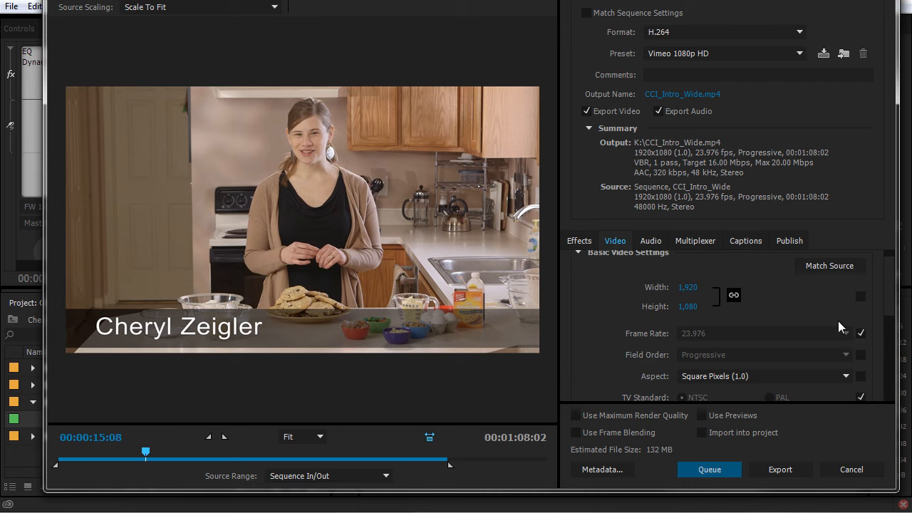
Step: Match the video settings to the source so the preset reads Custom at VBR 16/20 Mbps
scroll(892, 292, down, 1)
scroll(894, 299, up, 1)
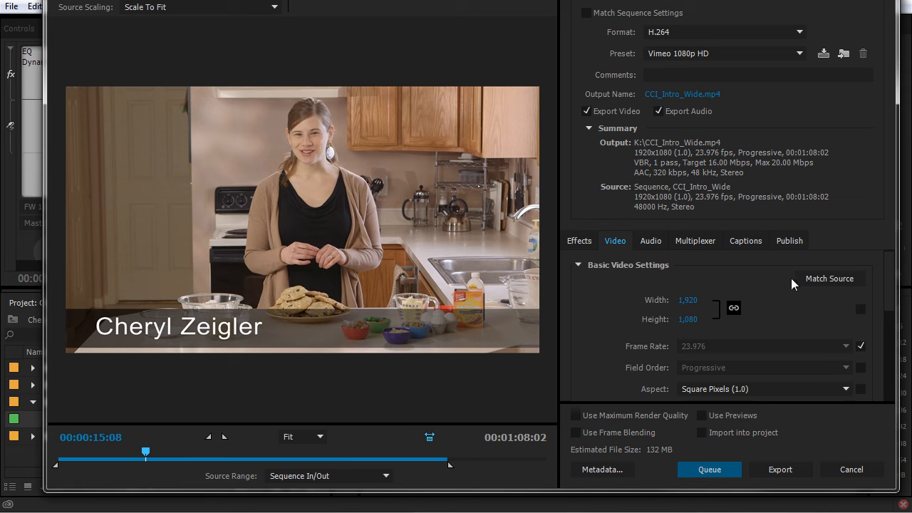
click(814, 280)
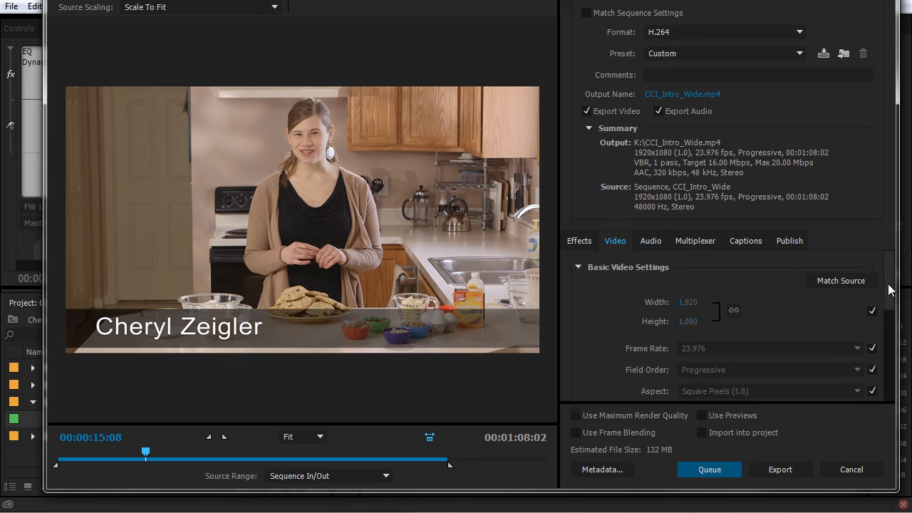
scroll(889, 305, down, 2)
scroll(652, 318, down, 4)
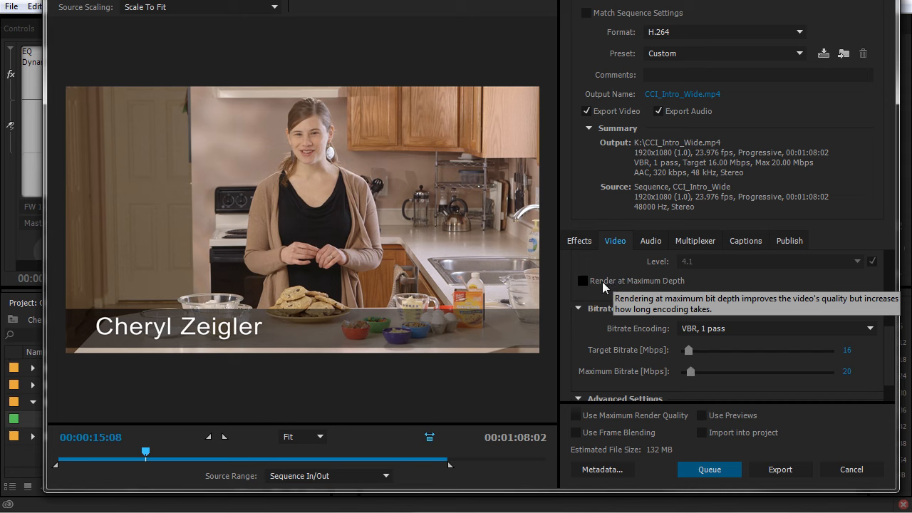
Step: Scroll down the Video settings toward the Use Frame Blending option
scroll(602, 319, down, 1)
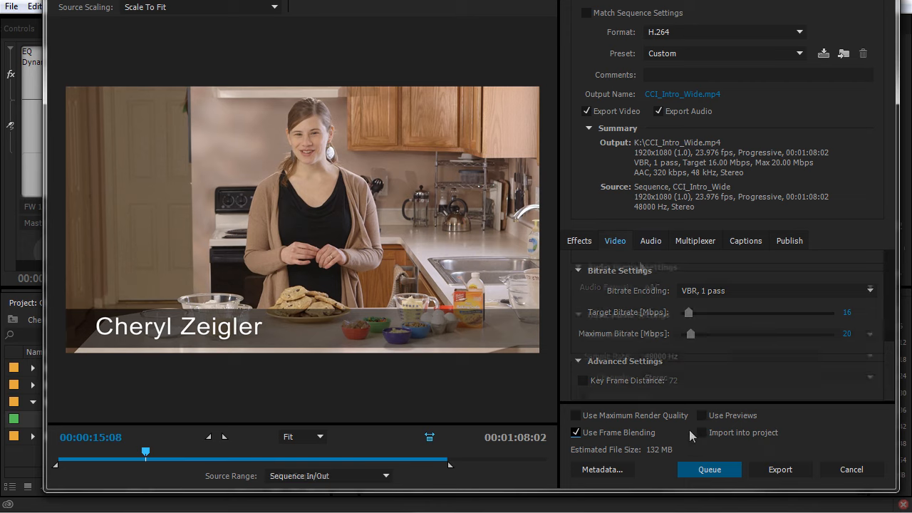
click(650, 240)
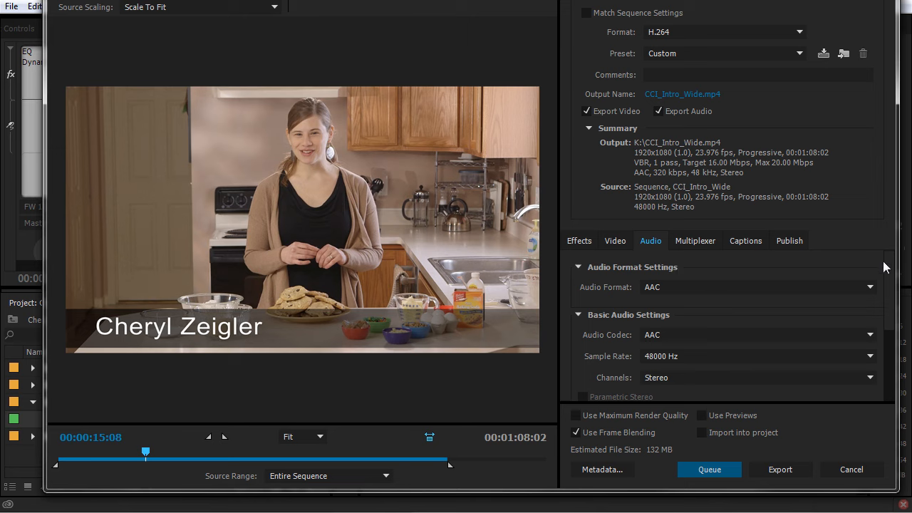
scroll(892, 279, down, 1)
scroll(892, 283, up, 1)
click(709, 268)
click(708, 269)
scroll(892, 295, up, 1)
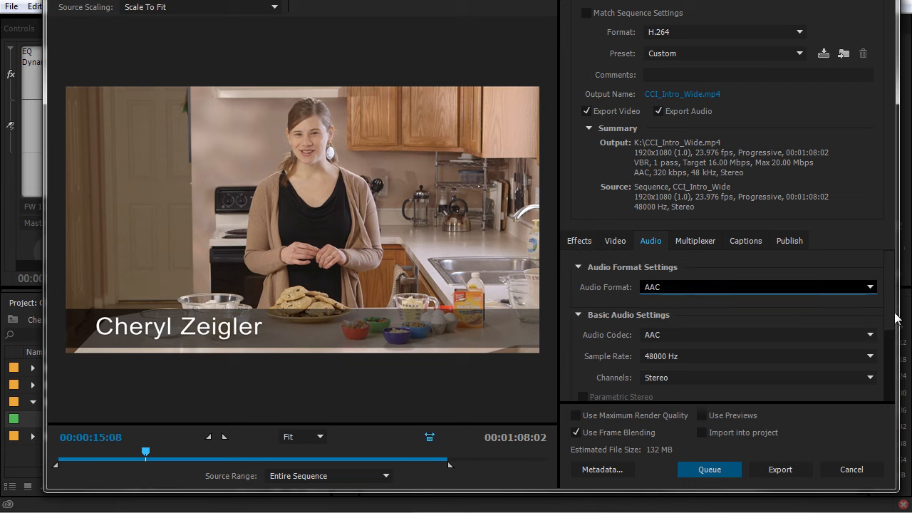
click(677, 334)
click(675, 332)
click(682, 356)
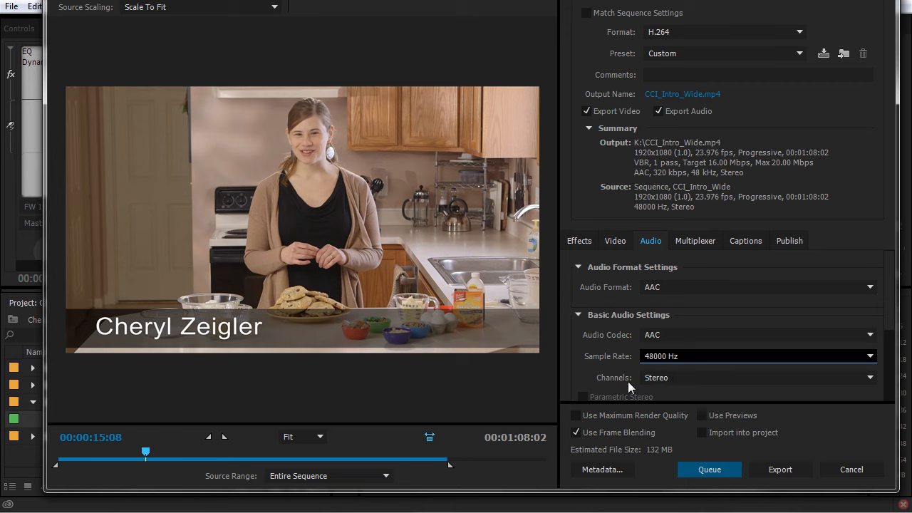
click(668, 377)
drag(891, 315, 882, 371)
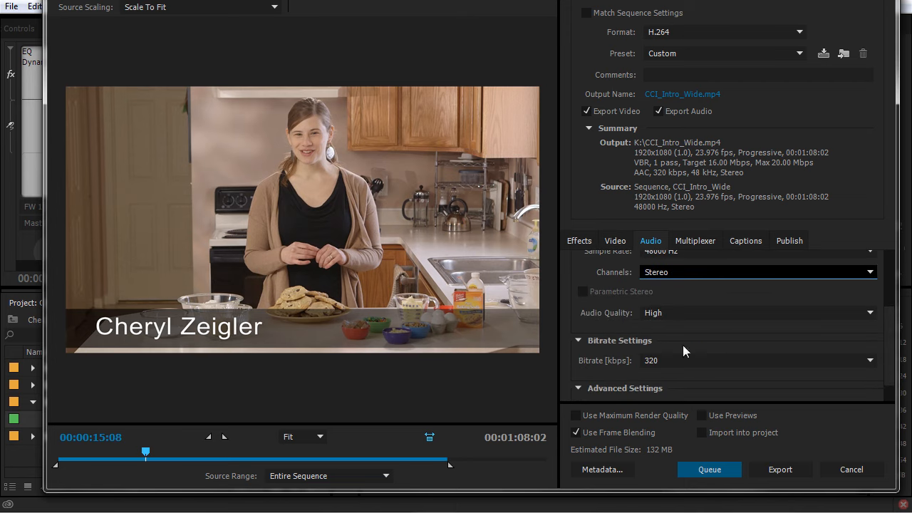
click(778, 360)
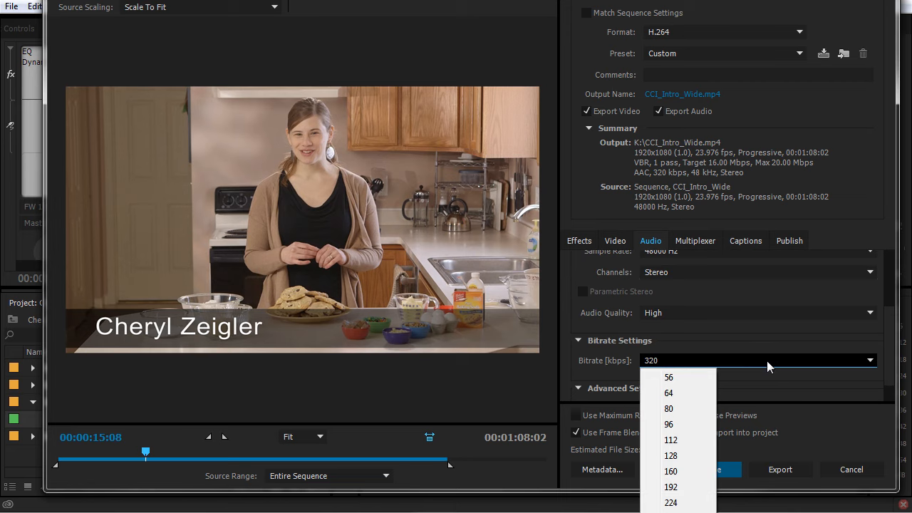
click(597, 366)
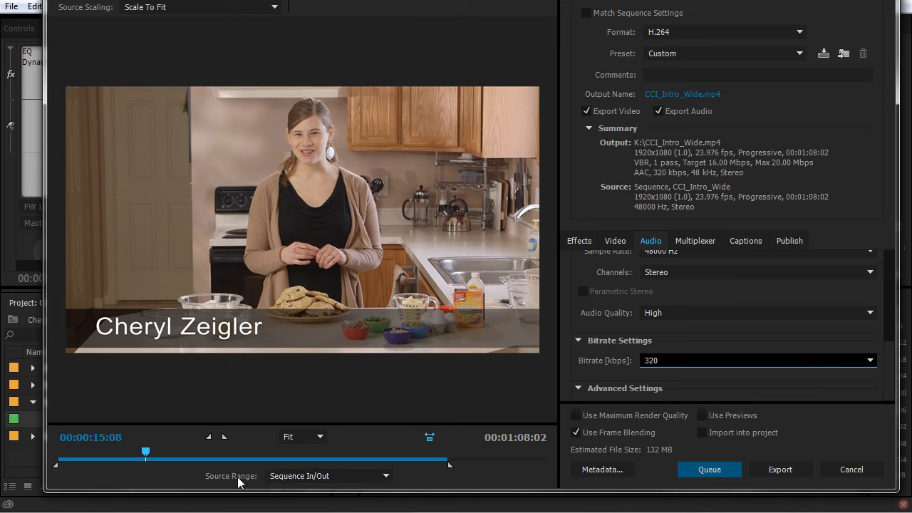
Step: Trim the export out point earlier so the Custom source range runs 00:00:26:06
click(291, 476)
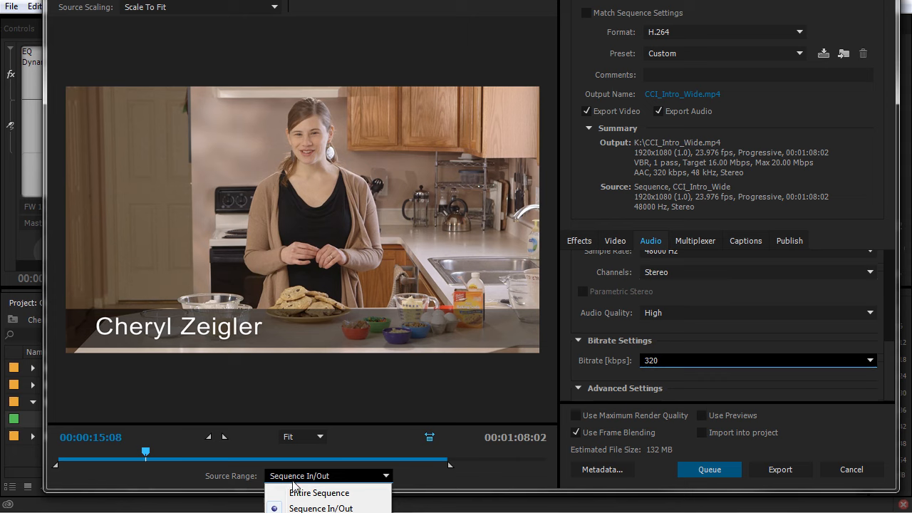
click(305, 492)
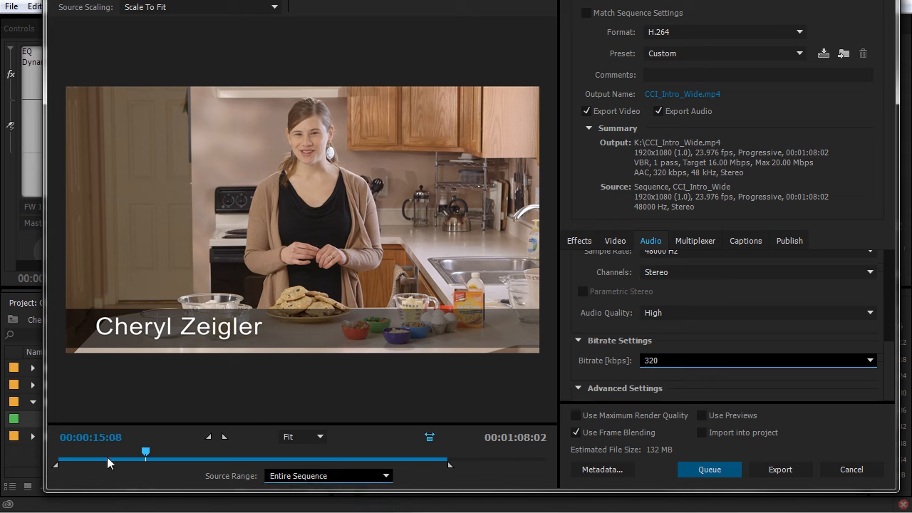
click(292, 476)
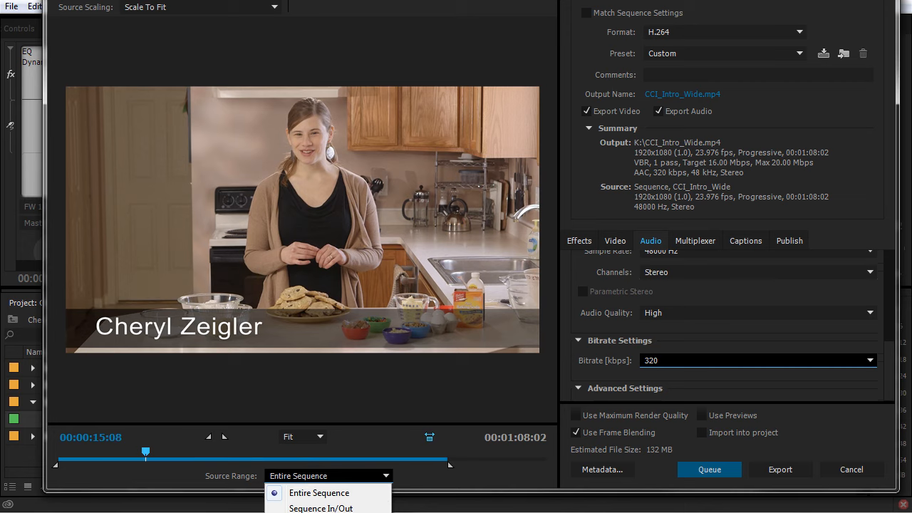
click(371, 439)
drag(447, 468, 211, 466)
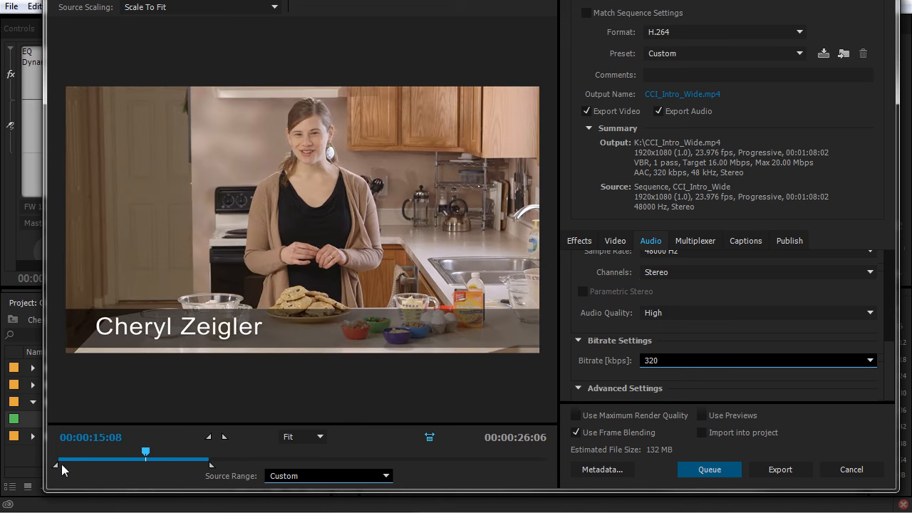
Step: Set Source Range back to Entire Sequence, restoring the full 00:01:08:02 duration
click(313, 476)
click(361, 472)
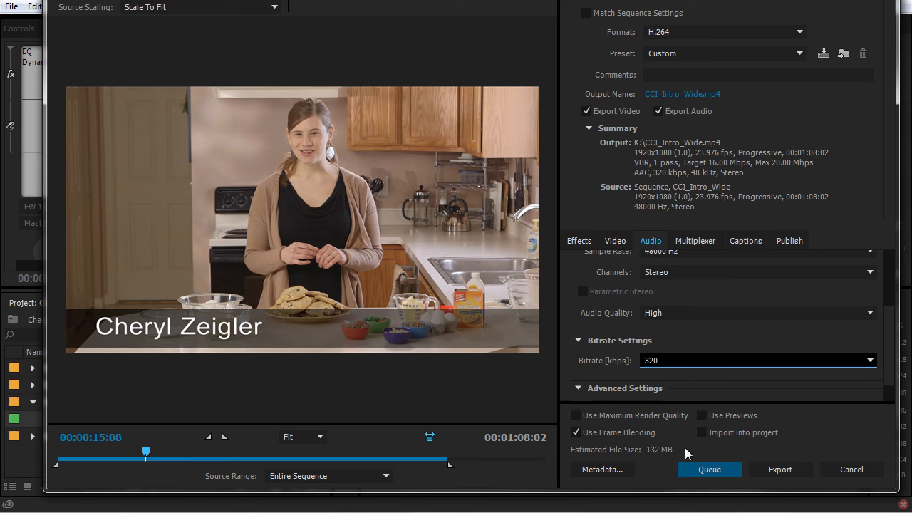
Step: Queue the CCI_Intro_Wide H.264 export to K:\CCI_Intro_Wide.mp4 in Adobe Media Encoder
click(667, 434)
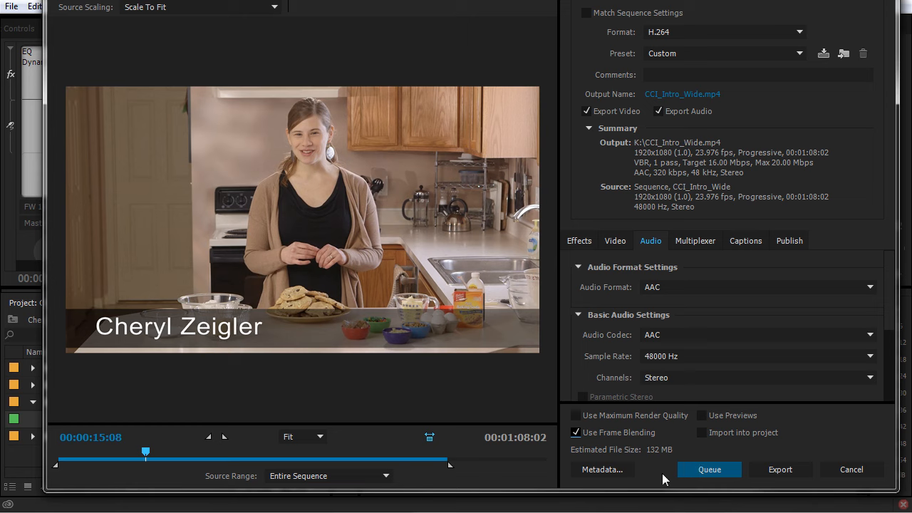
click(702, 471)
click(698, 468)
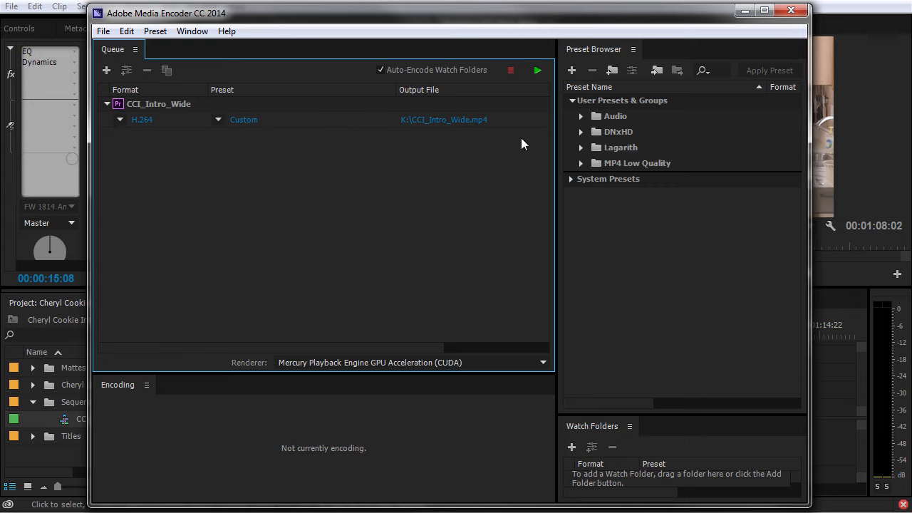
Step: Start the encode queue, enlarge the Encoding panel, and switch to Premiere and back
click(537, 71)
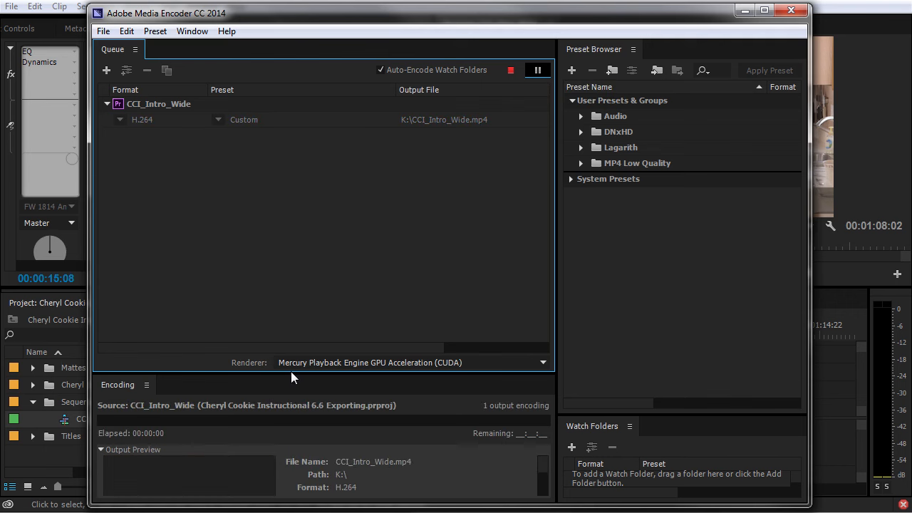
drag(291, 372, 312, 267)
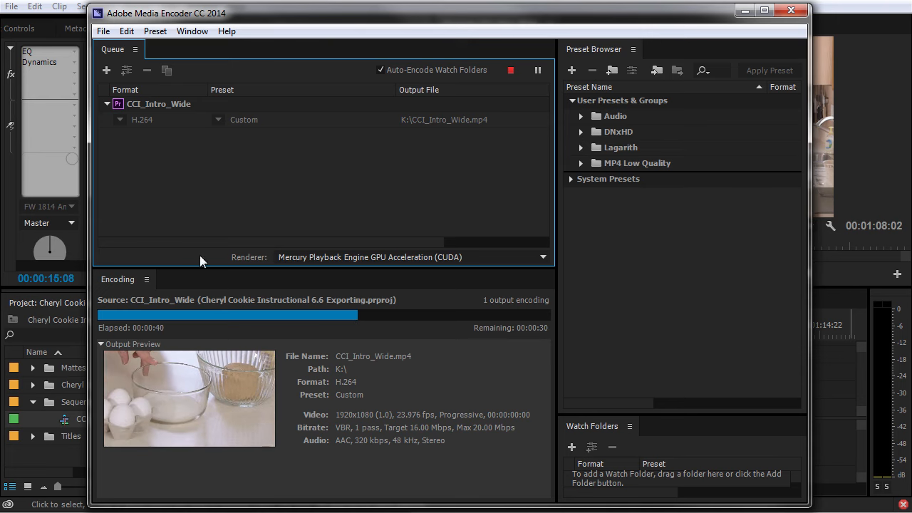
drag(271, 18, 798, 27)
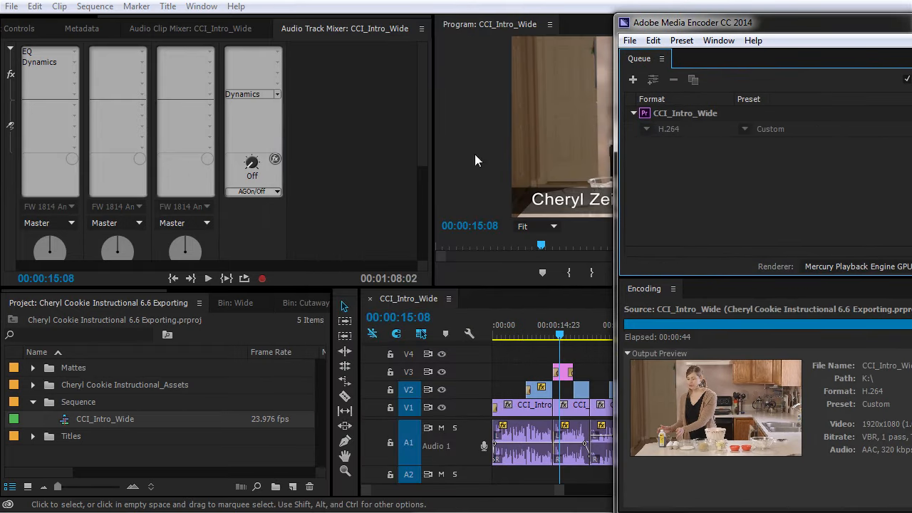
click(64, 425)
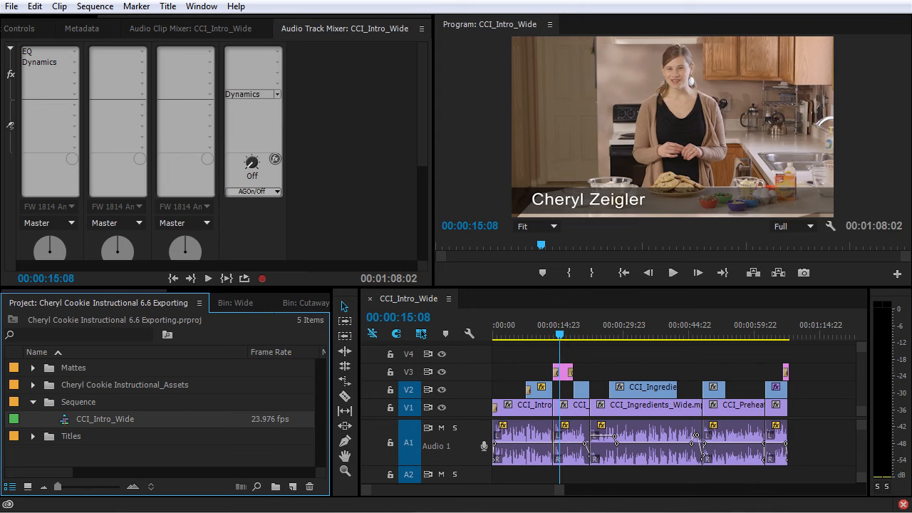
drag(911, 27, 476, 26)
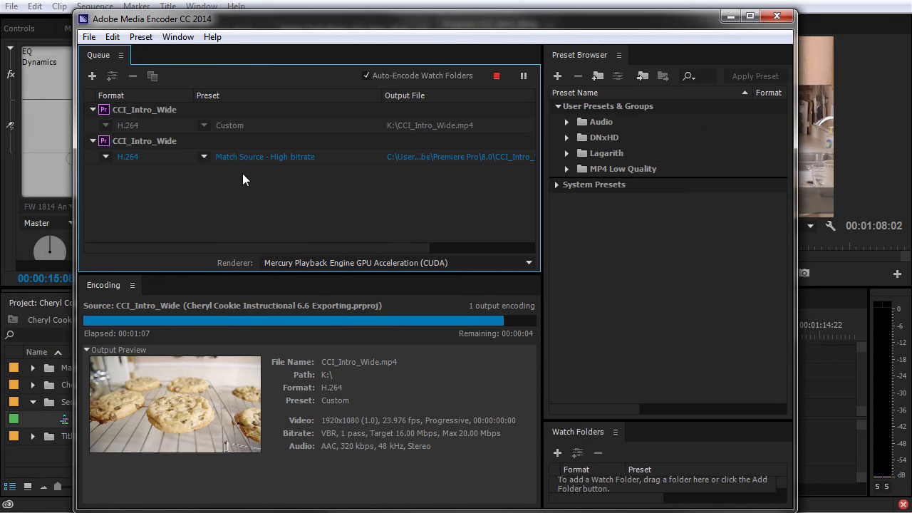
Step: Keep H.264 as the second item's format, then stop the running encode without finishing it
click(105, 157)
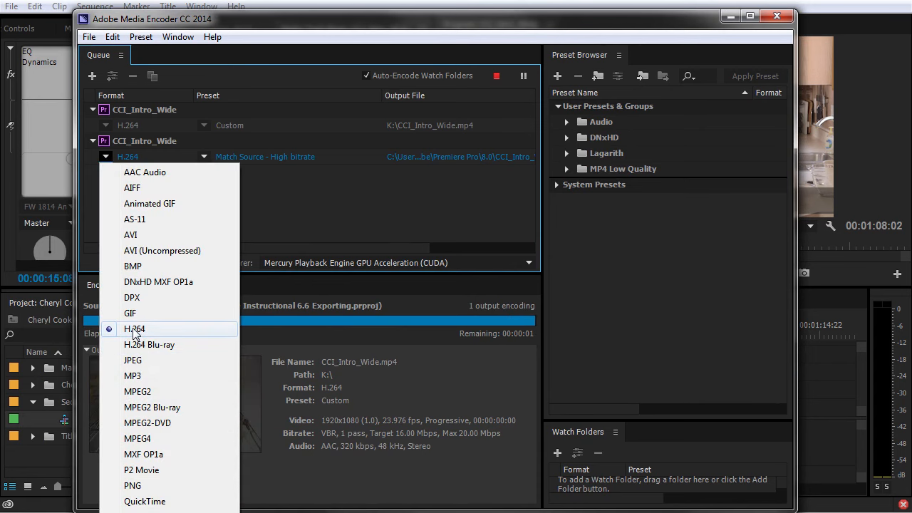
click(133, 329)
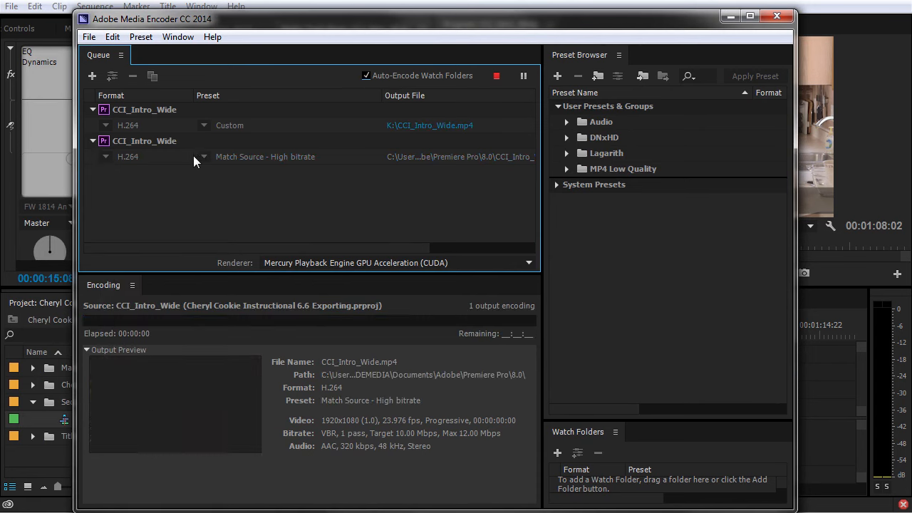
click(496, 75)
click(504, 294)
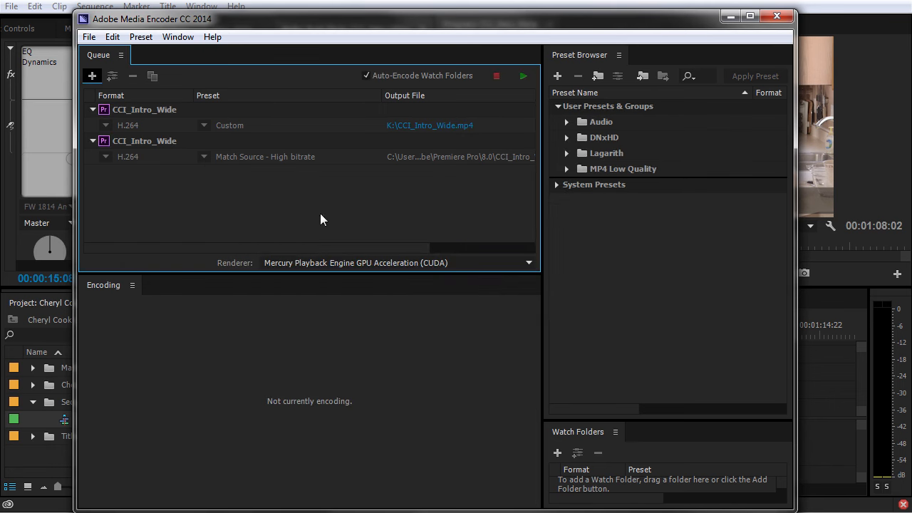
Step: Delete both CCI_Intro_Wide items from the queue, confirming each removal
click(150, 141)
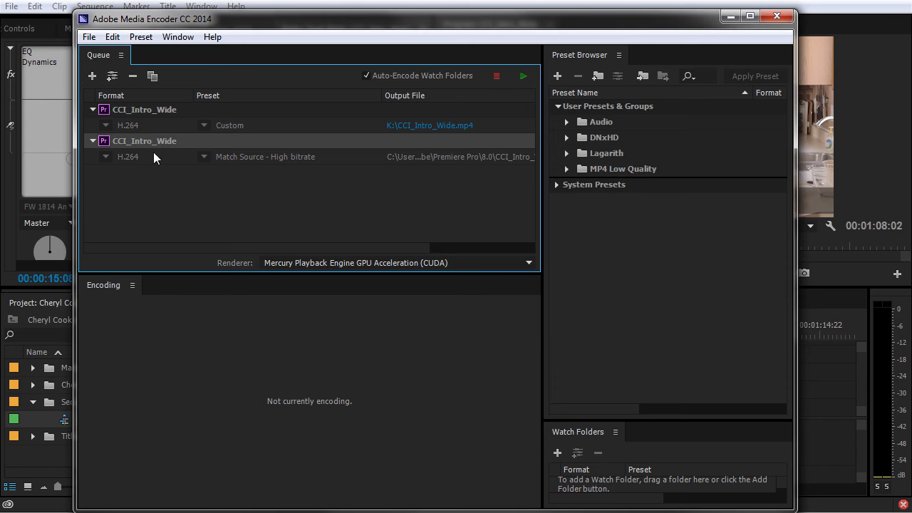
key(Delete)
click(504, 311)
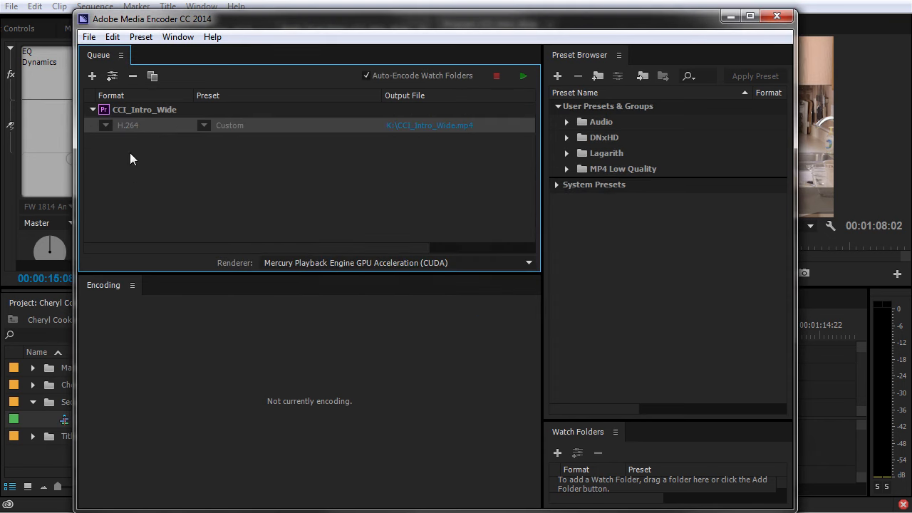
click(151, 107)
key(Delete)
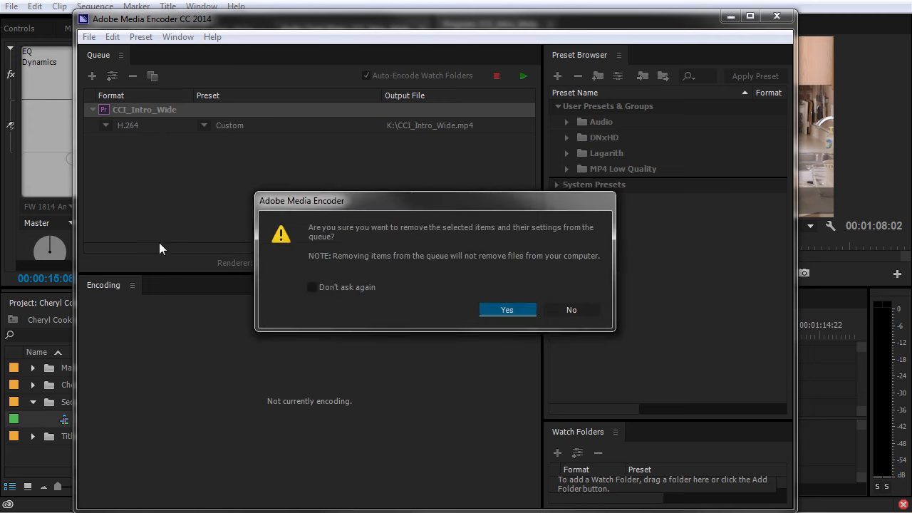
click(512, 310)
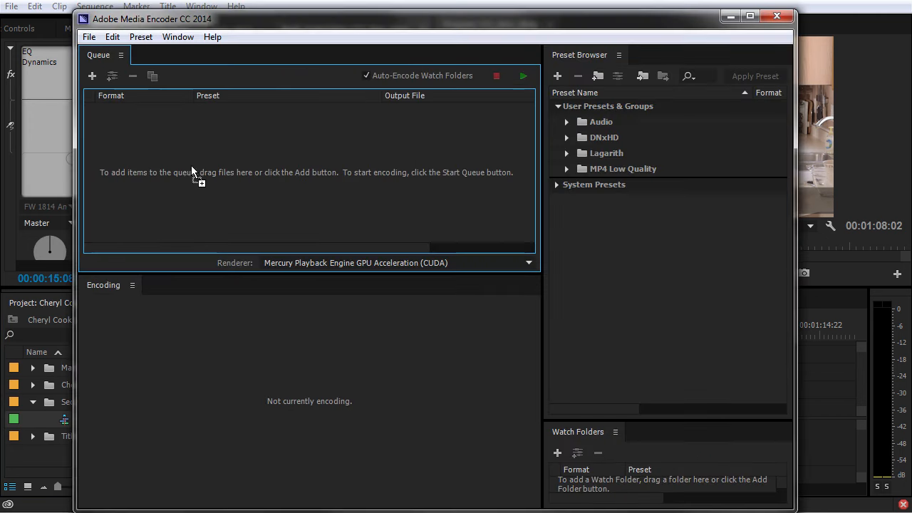
Step: Add the CCI_Intro_Wide sequence to the empty queue, leaving its preset unchanged
drag(191, 167, 183, 166)
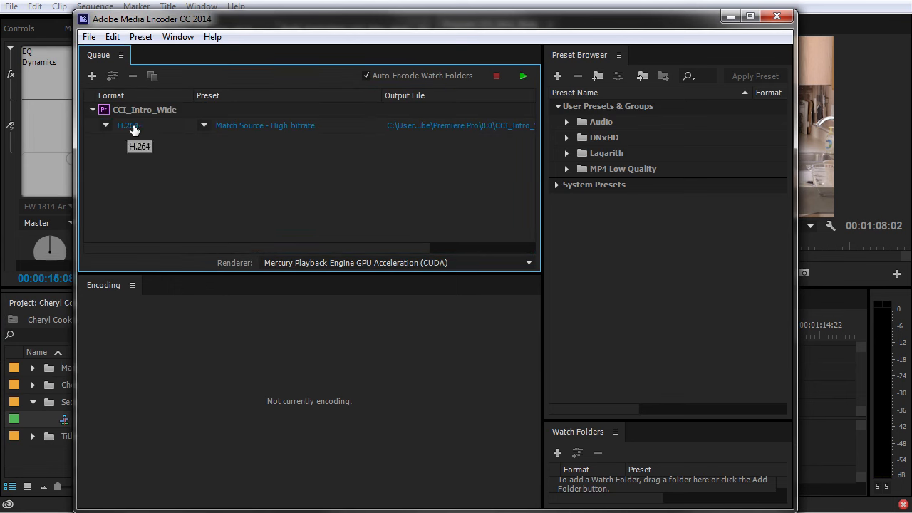
click(204, 126)
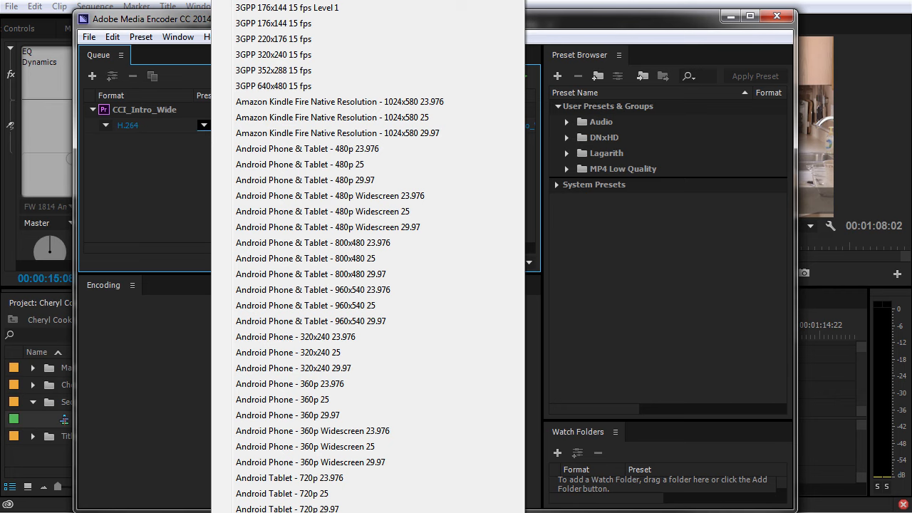
click(199, 230)
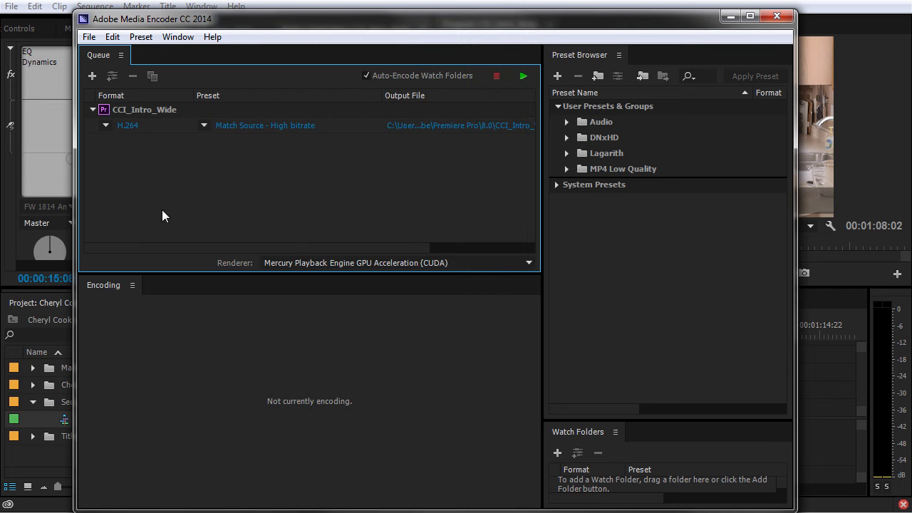
Step: Review the queued job's Export Settings and close them without changes
click(259, 126)
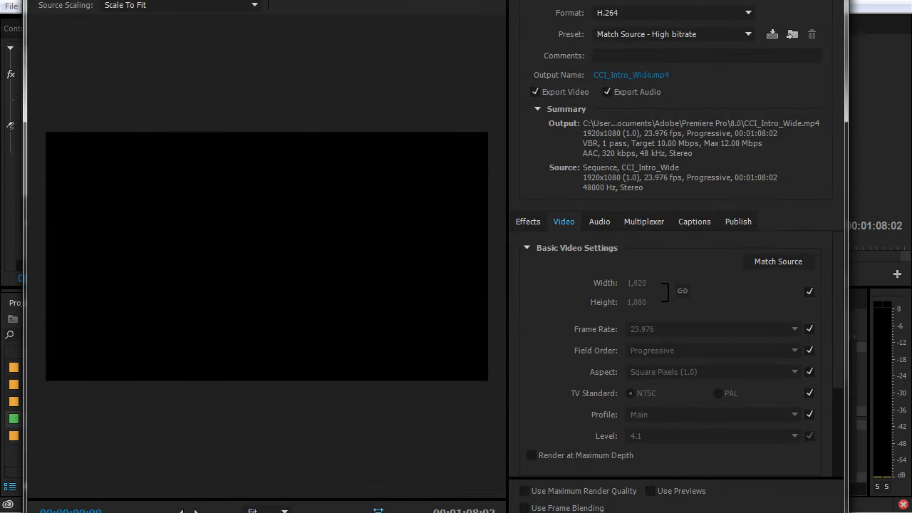
drag(75, 0, 76, 80)
drag(157, 88, 172, 34)
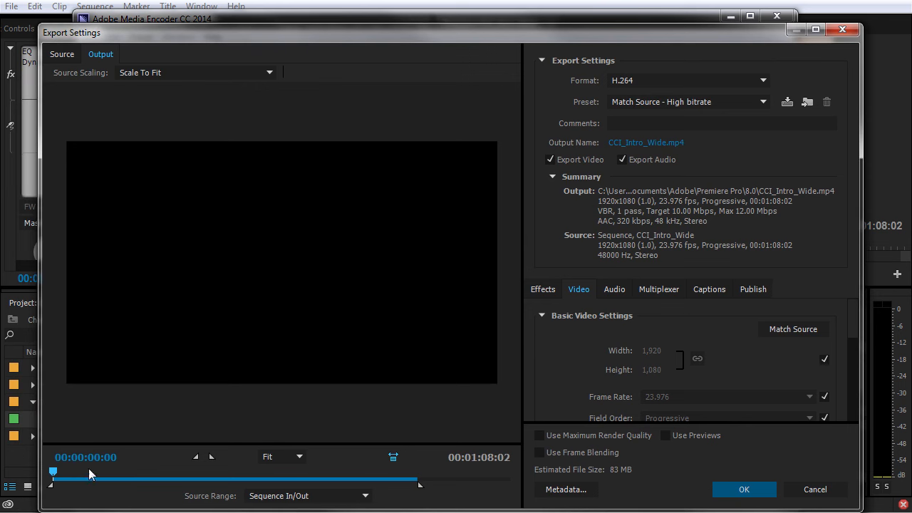
click(818, 494)
Step: Leave the output path unchanged, then delete the job from the queue and confirm
click(441, 126)
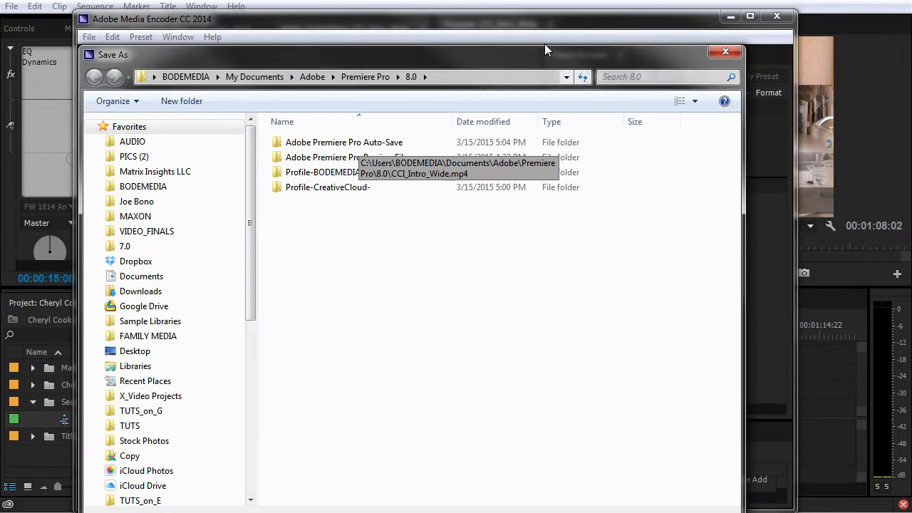
click(726, 51)
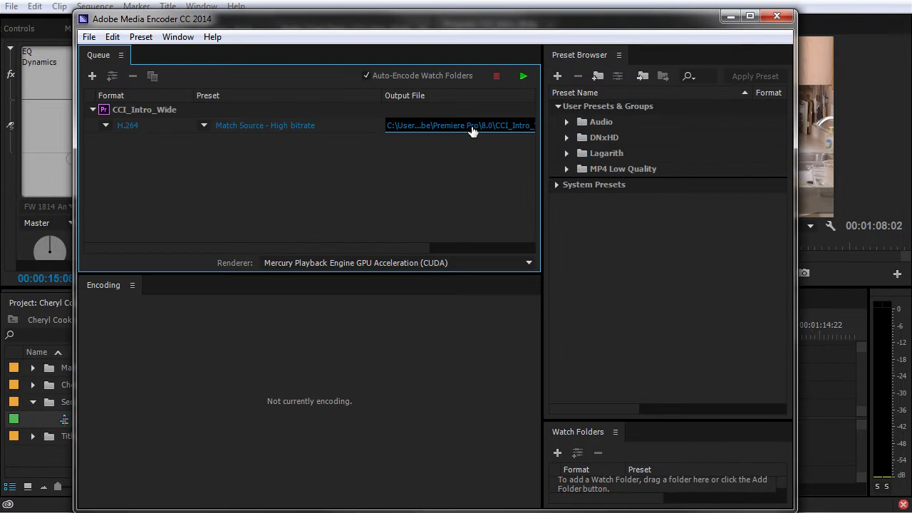
key(Delete)
click(511, 311)
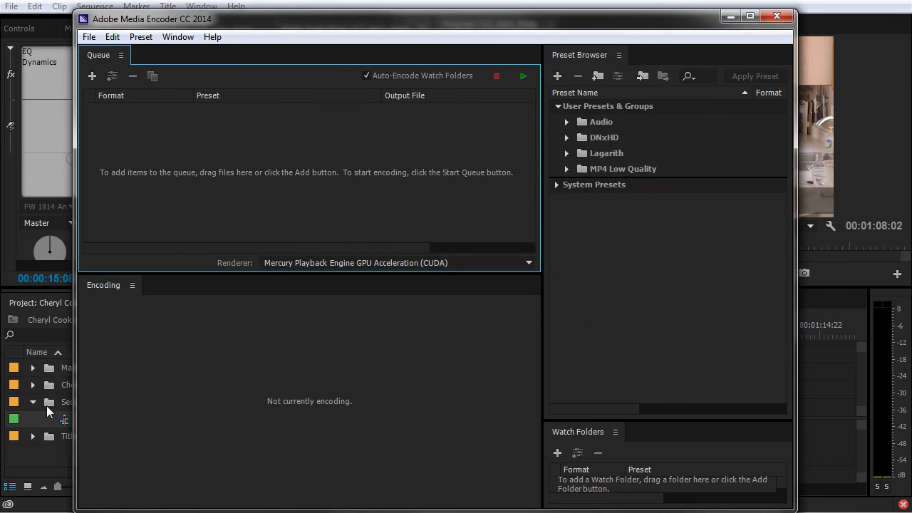
Step: Drag the CCI_Intro_Wide sequence from Premiere Pro into the Media Encoder queue
click(49, 402)
drag(115, 401, 284, 137)
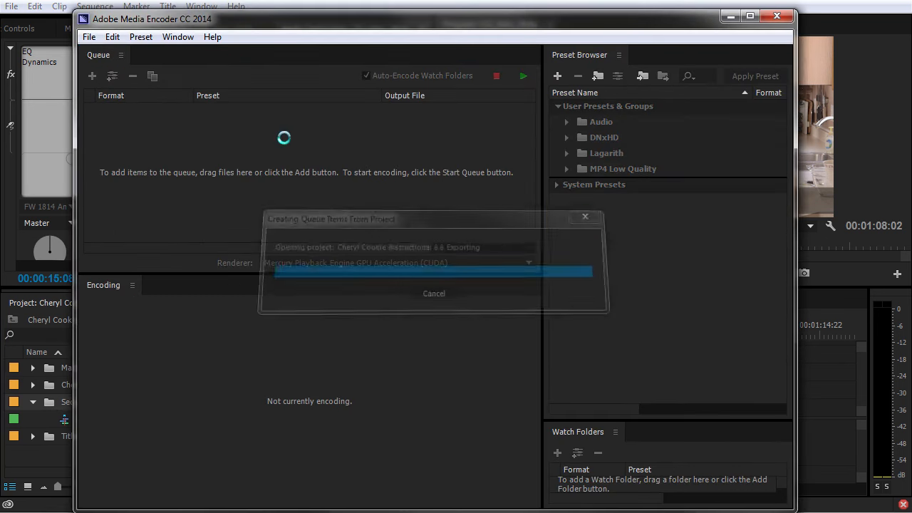
click(155, 112)
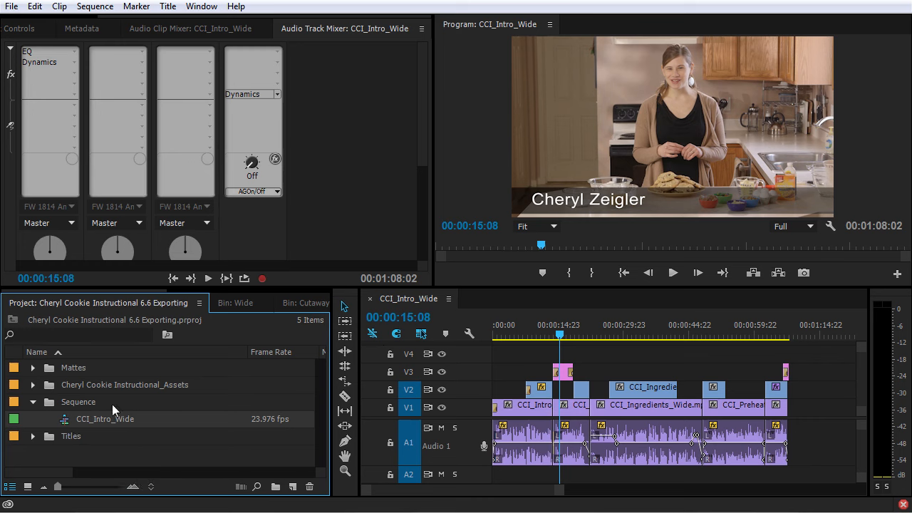
Step: Export the selected sequences with Ctrl+M and send them to the encoding queue
click(50, 401)
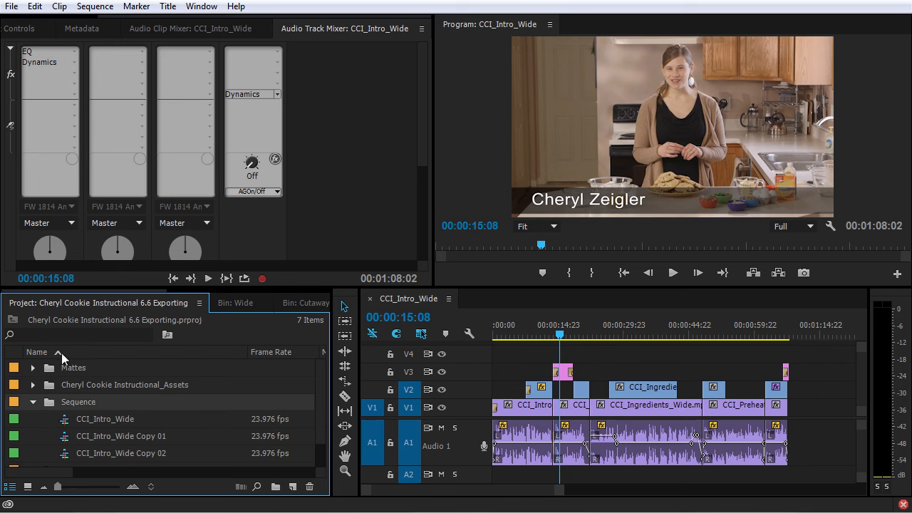
key(ctrl+m)
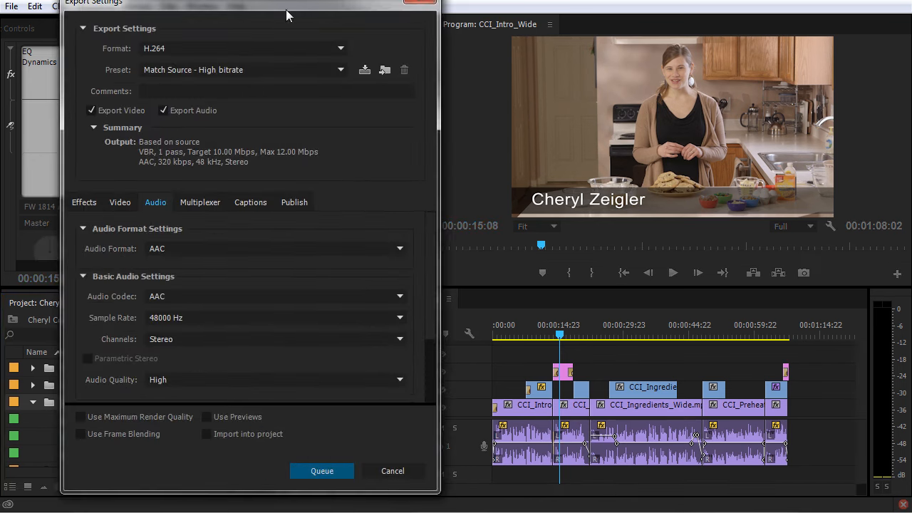
drag(439, 82, 519, 91)
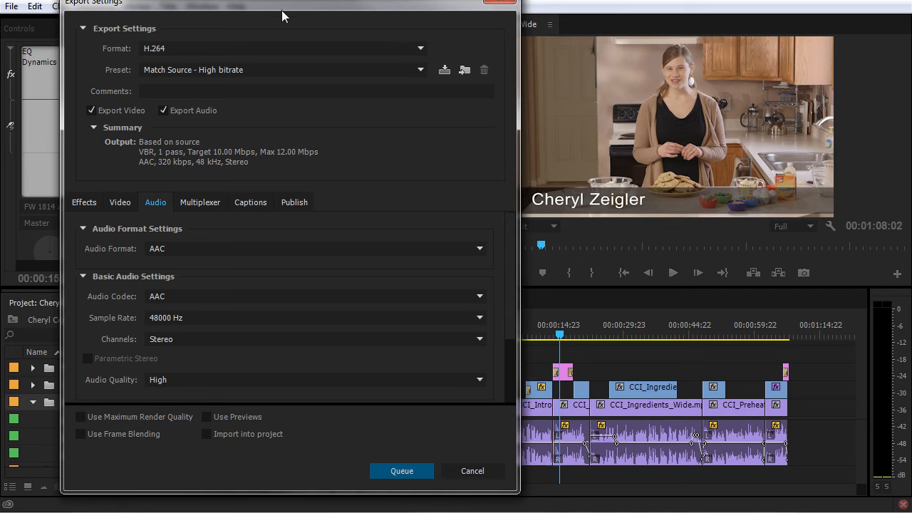
drag(292, 4, 428, 4)
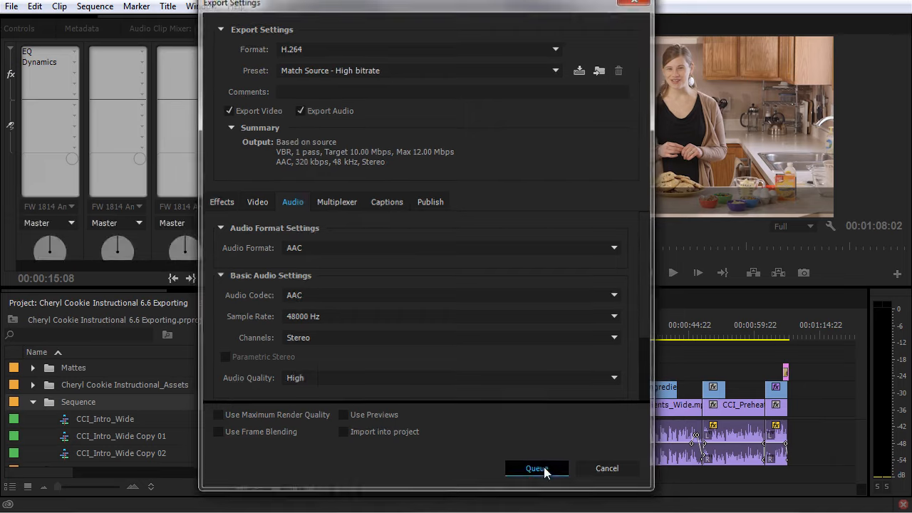
click(546, 470)
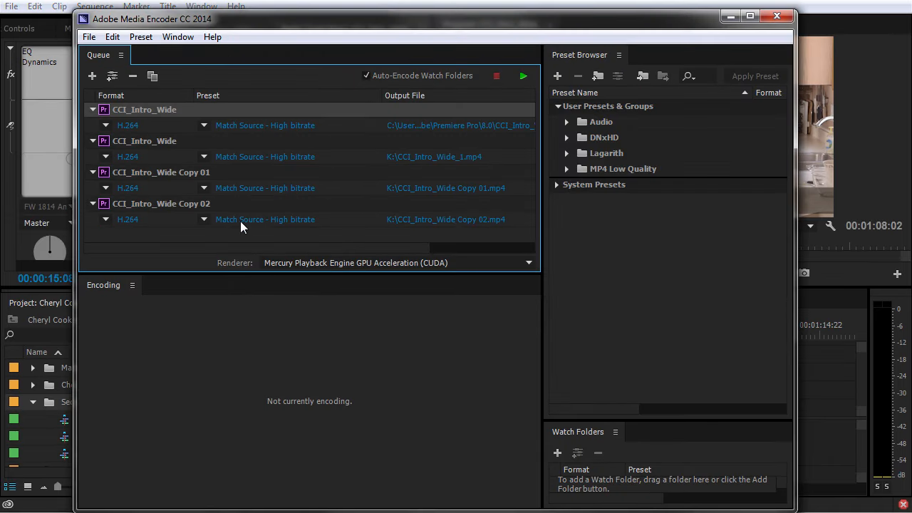
Step: Select all four H.264 jobs with Ctrl+A and delete them, confirming the removal
click(191, 207)
key(ctrl+a)
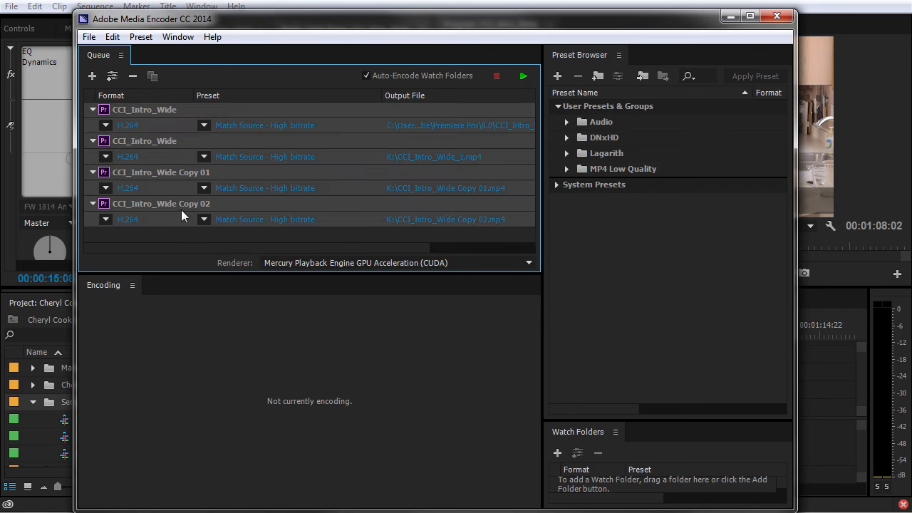
key(Delete)
key(Return)
drag(288, 24, 336, 13)
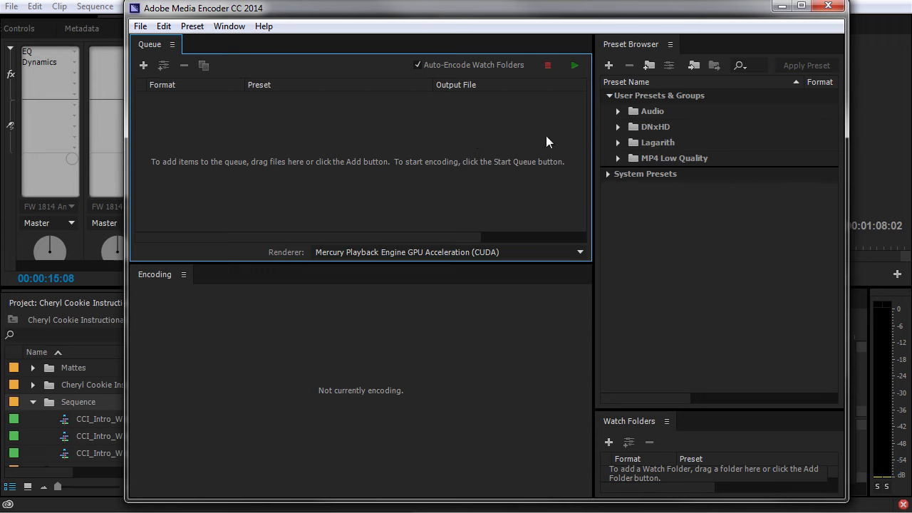
Step: Expand the MP4 Low Quality user presets and arrange Media Encoder beside Premiere Pro
click(619, 159)
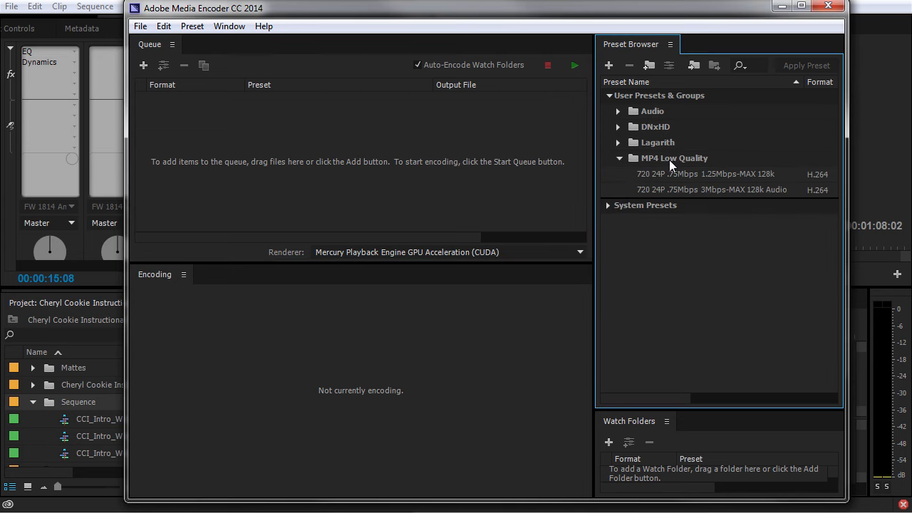
mouse_move(637, 176)
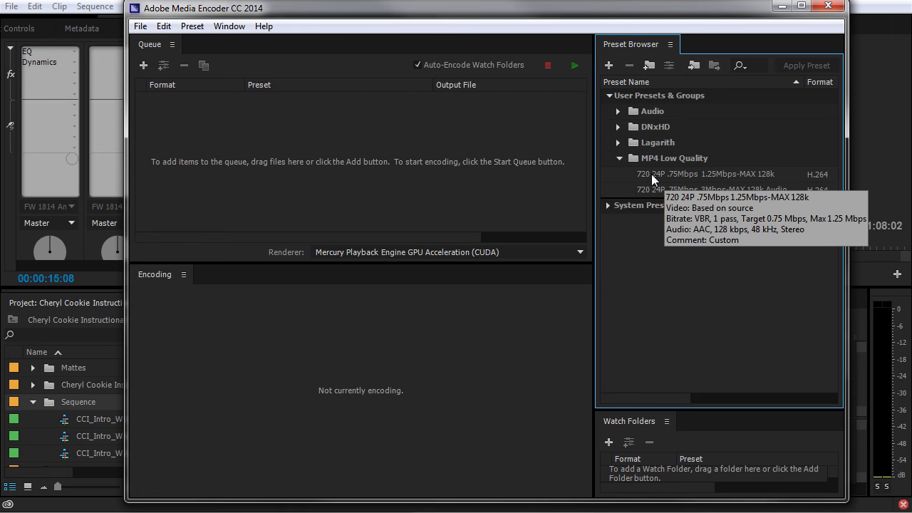
drag(490, 15, 878, 13)
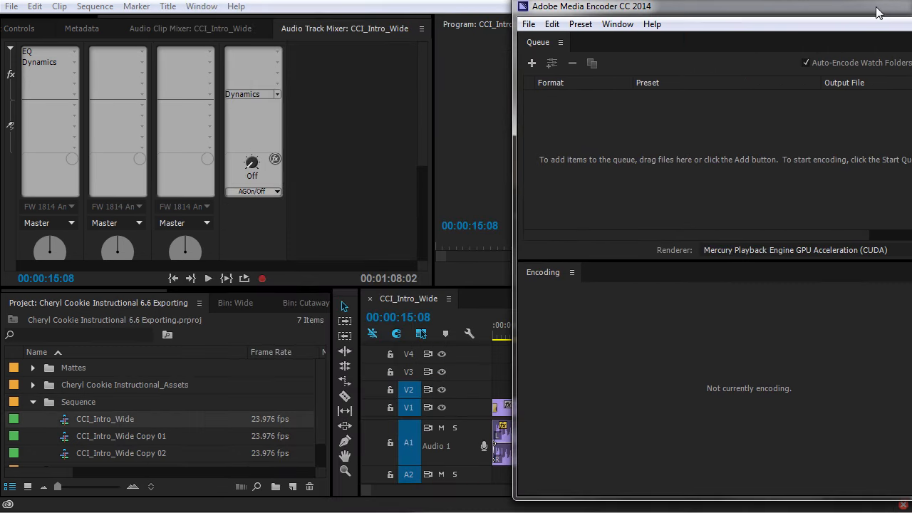
click(60, 424)
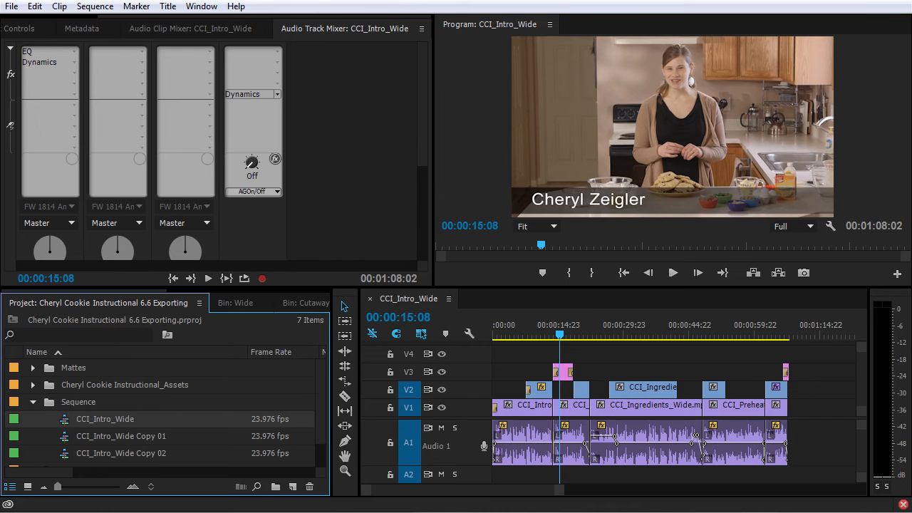
drag(911, 17, 609, 11)
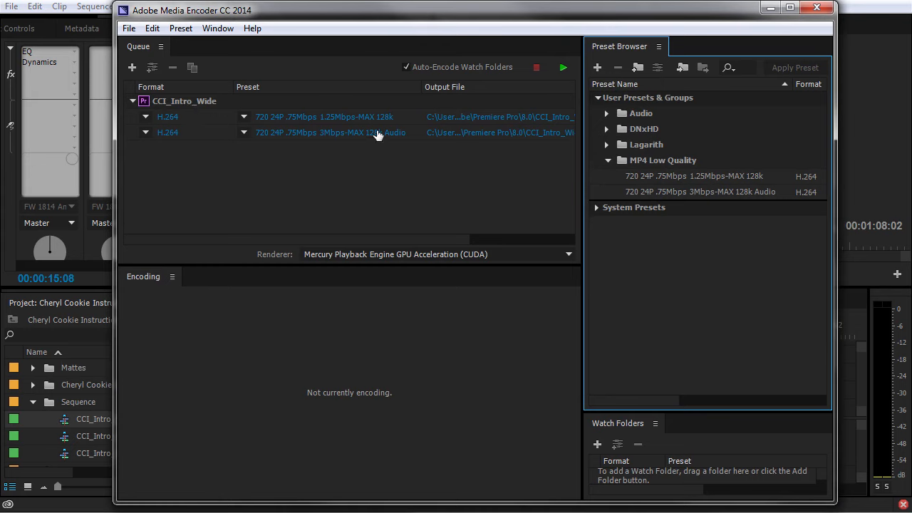
mouse_move(376, 135)
click(597, 67)
drag(232, 36, 437, 31)
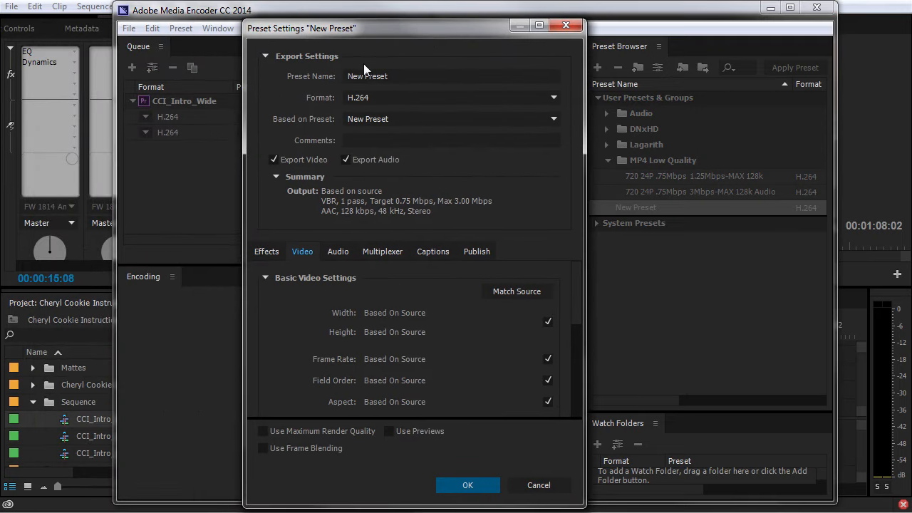
click(539, 484)
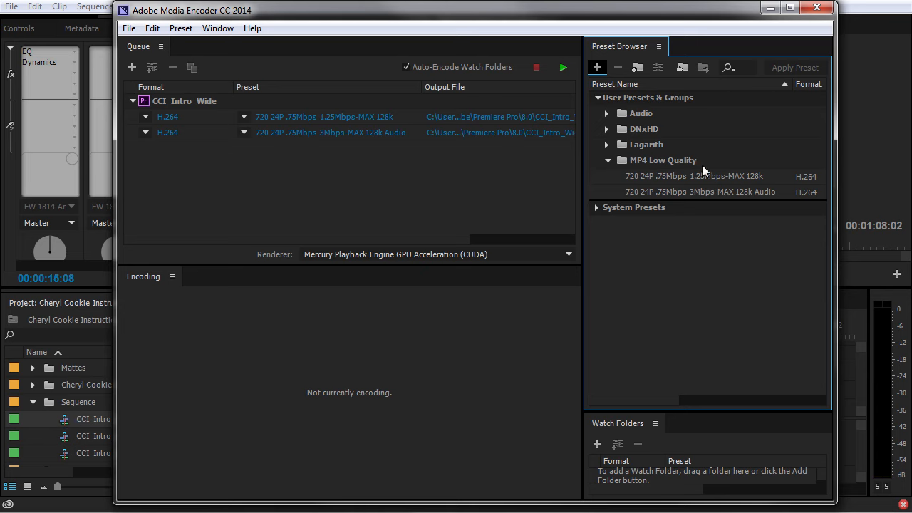
mouse_move(702, 174)
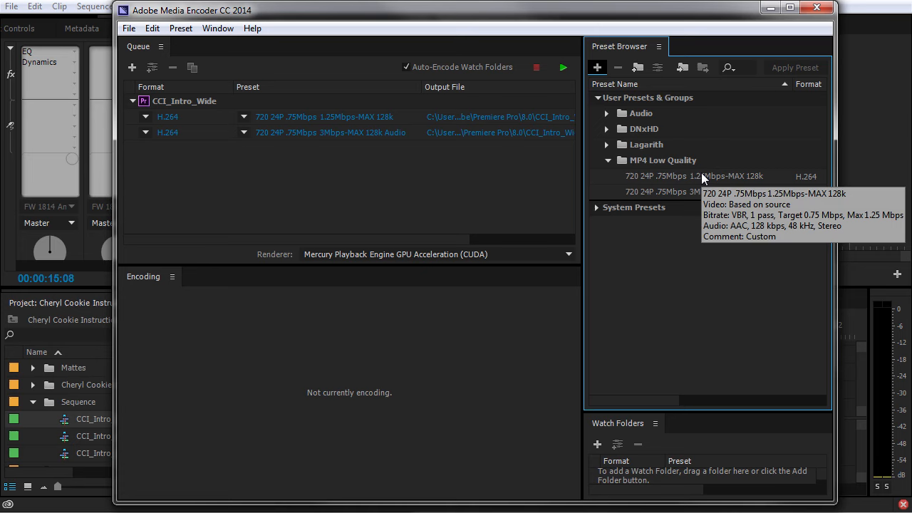